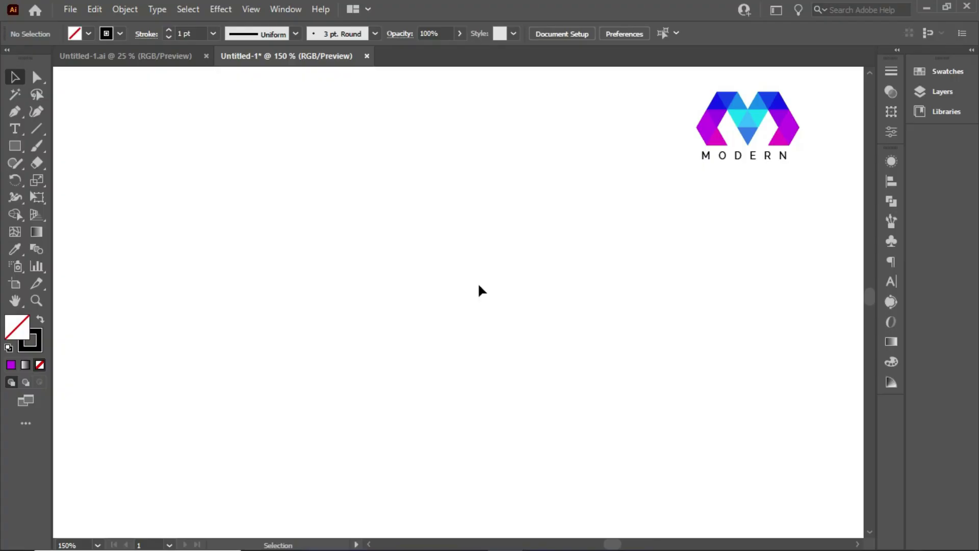
# Draw a 200 pt by 200 pt square with the Rectangle tool and move it slightly up on the artboard.
pyautogui.click(15, 147)
pyautogui.click(328, 188)
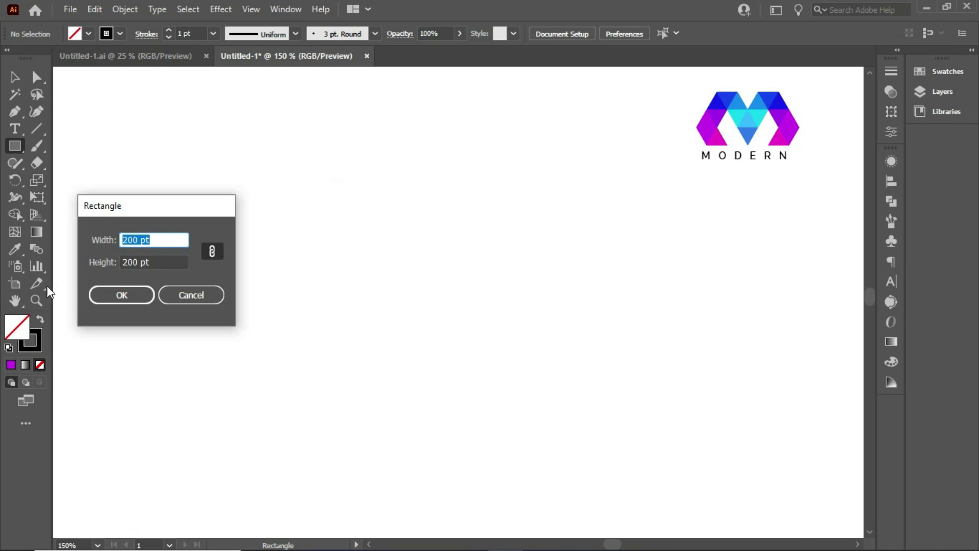
pyautogui.click(111, 291)
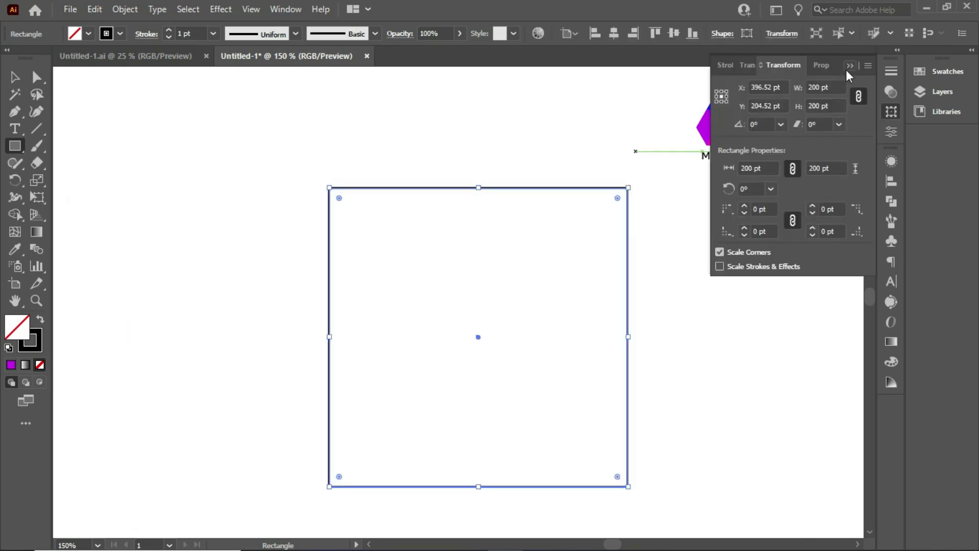
pyautogui.click(844, 71)
pyautogui.click(15, 77)
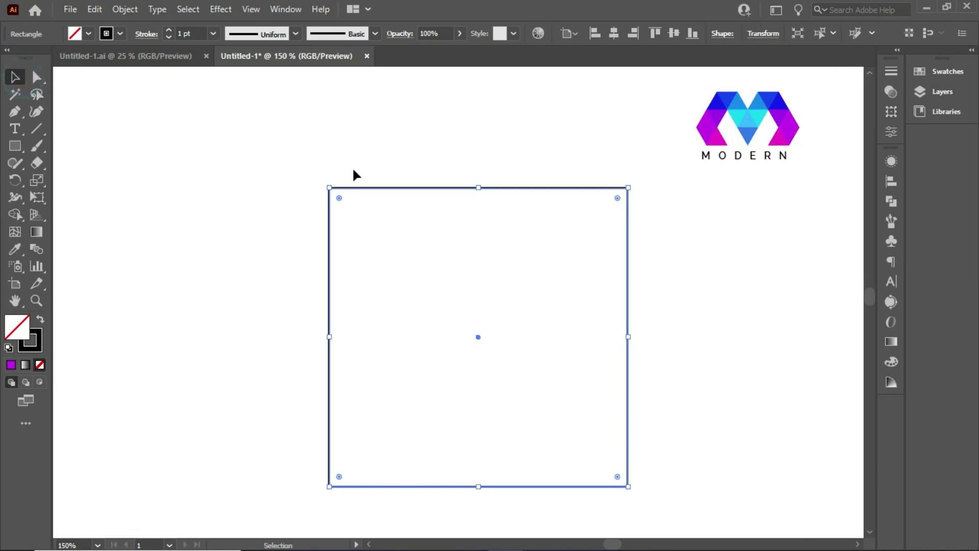
pyautogui.moveTo(365, 188); pyautogui.dragTo(364, 160)
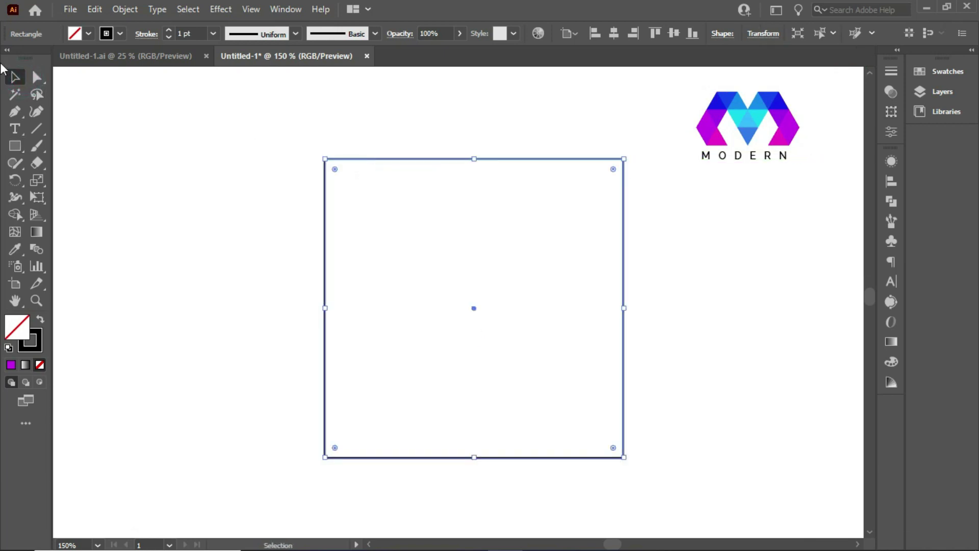
# Split the square into a grid of 5 rows with a 0 pt gutter, with the preview enabled.
pyautogui.click(125, 9)
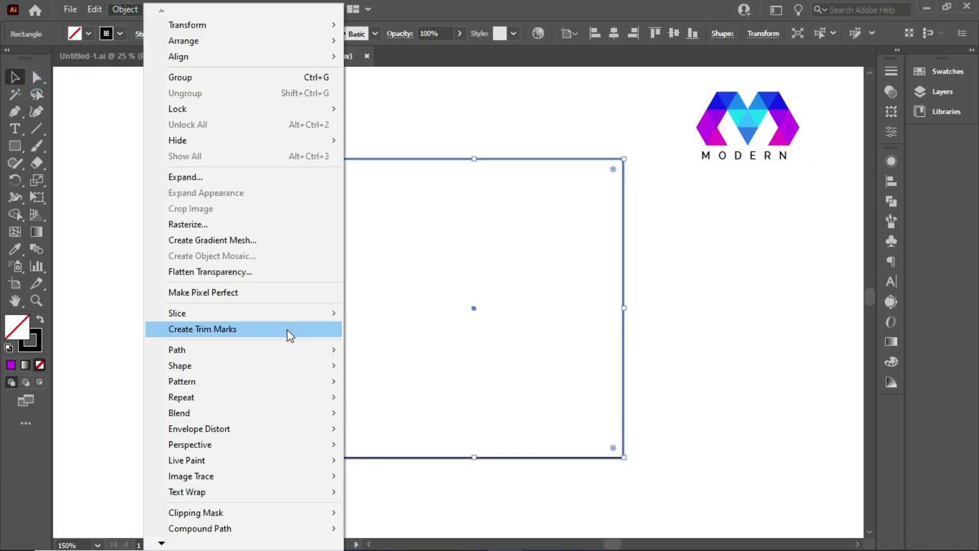
pyautogui.moveTo(288, 351)
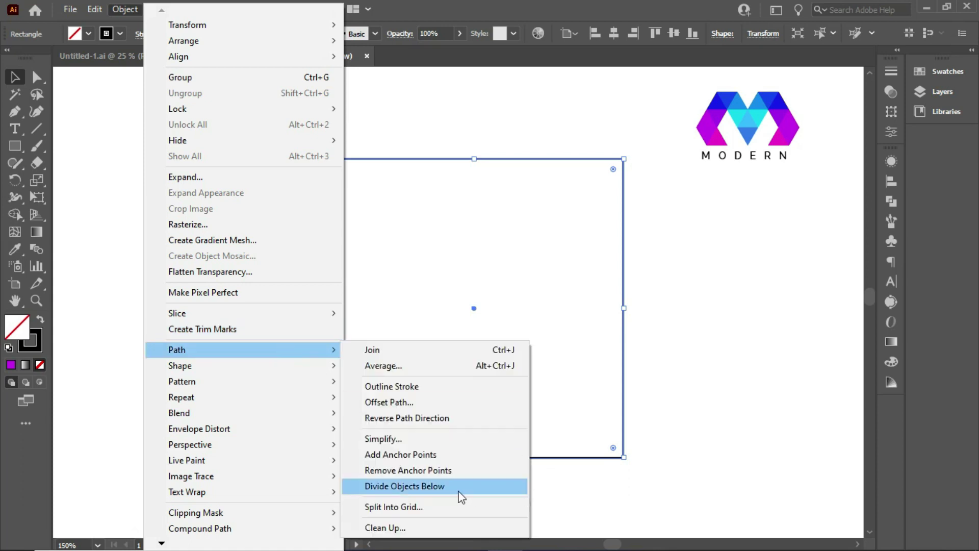
pyautogui.click(452, 507)
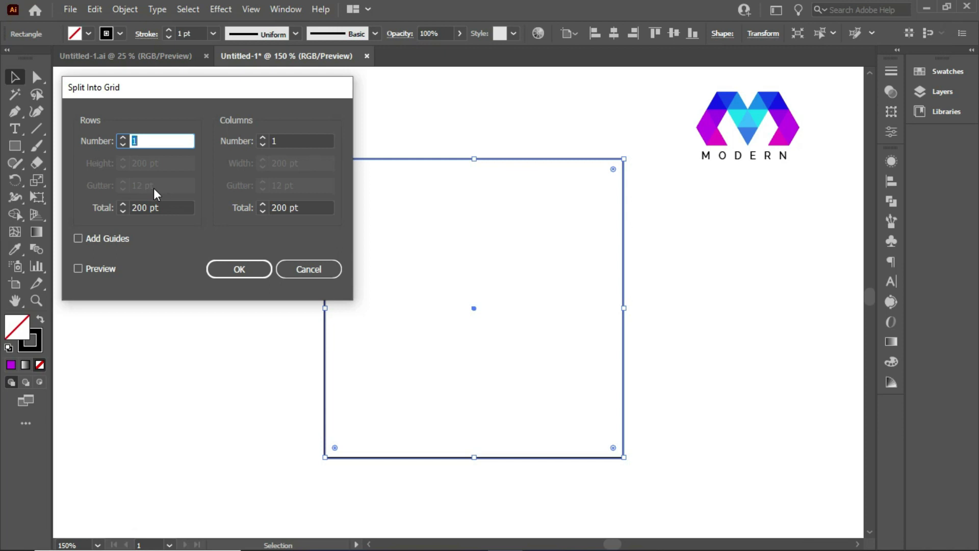
pyautogui.write('5')
pyautogui.click(99, 268)
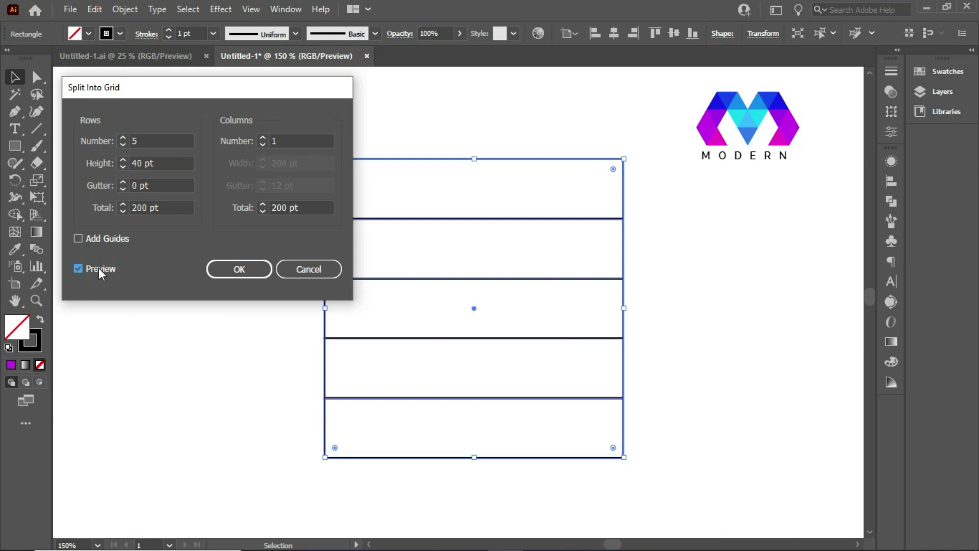
pyautogui.click(269, 272)
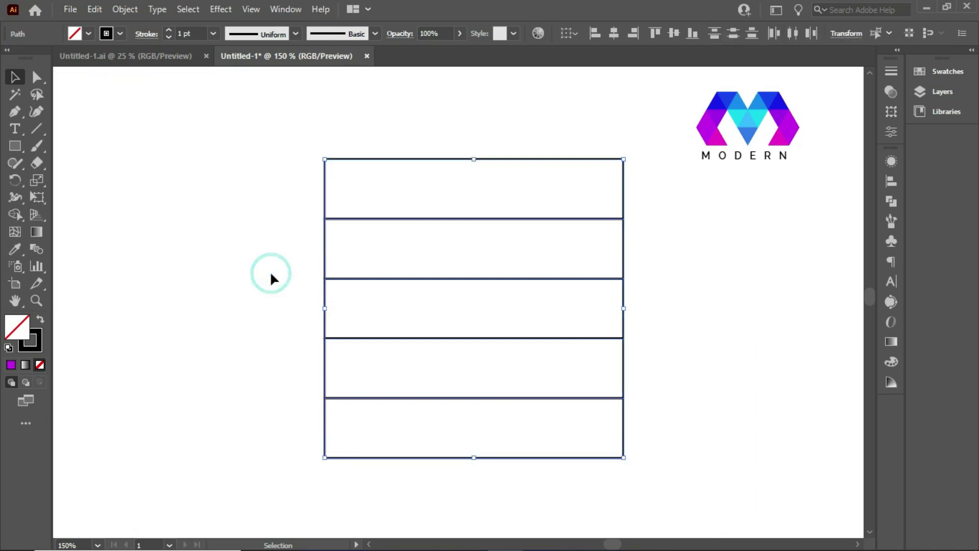
# Group all five rows of the split square into one object.
pyautogui.click(206, 179)
pyautogui.moveTo(265, 132); pyautogui.dragTo(622, 502)
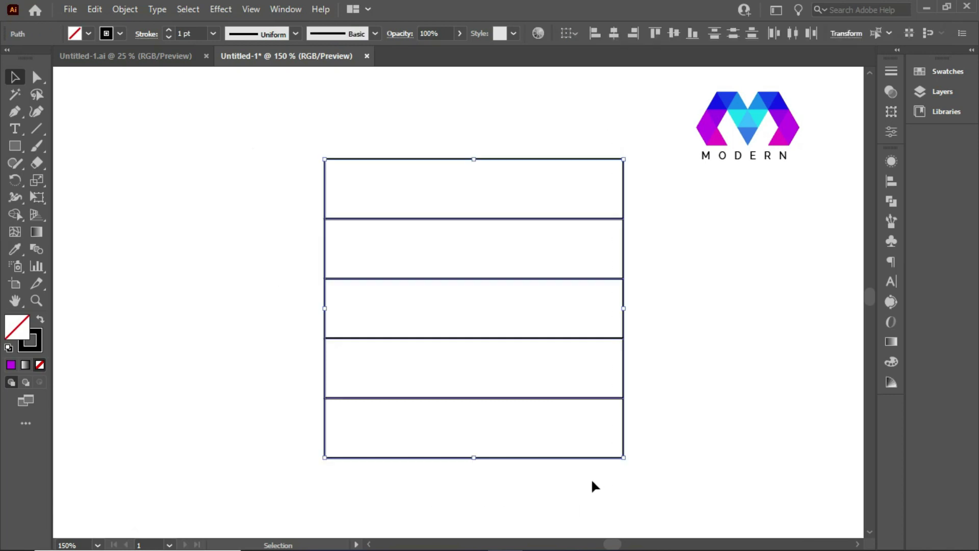
pyautogui.rightClick(377, 224)
pyautogui.click(433, 308)
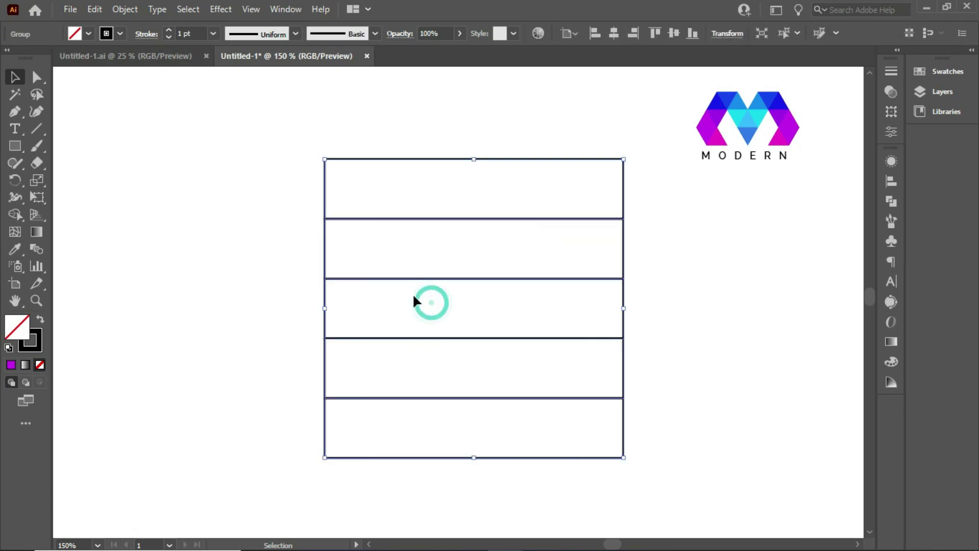
pyautogui.click(204, 185)
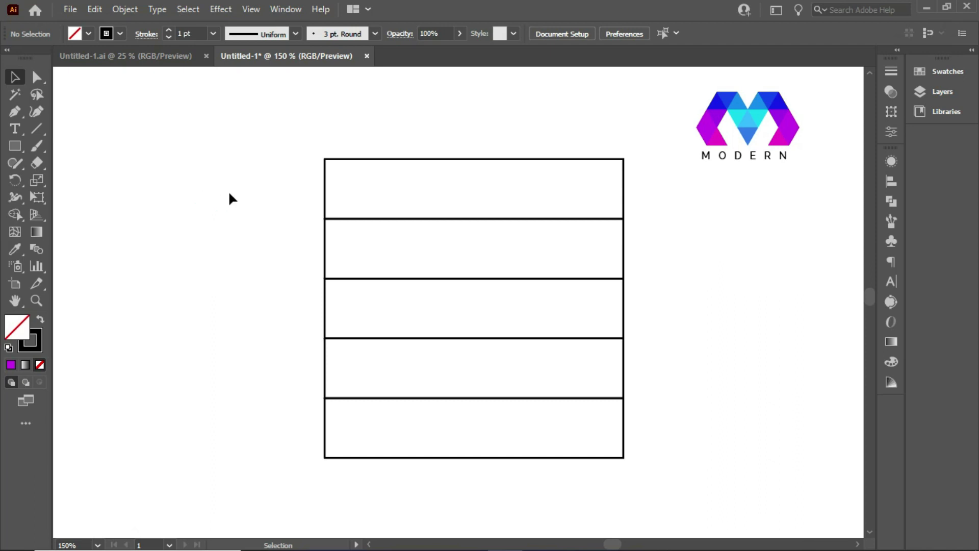
# Create a six-sided polygon with a 100 pt radius and centre it over the grouped rows.
pyautogui.click(15, 146)
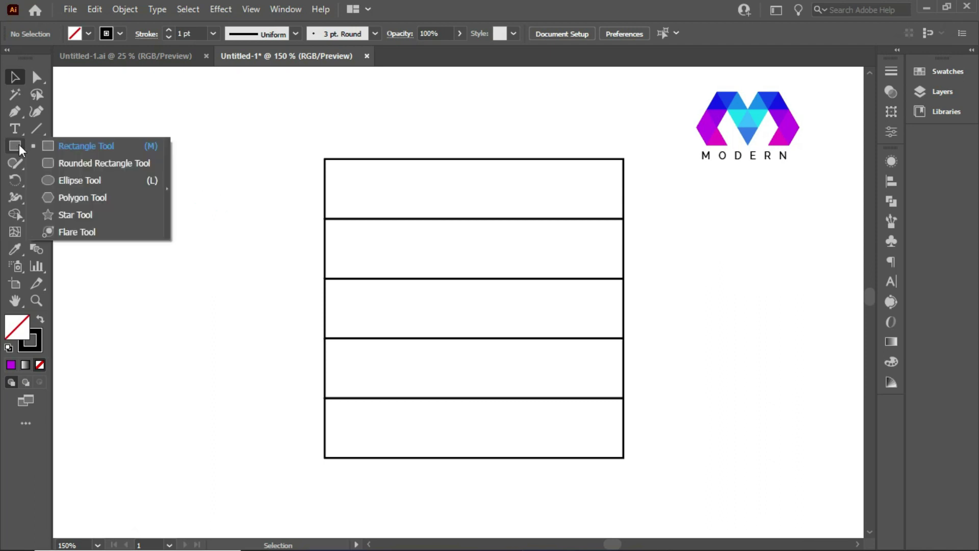
pyautogui.click(106, 198)
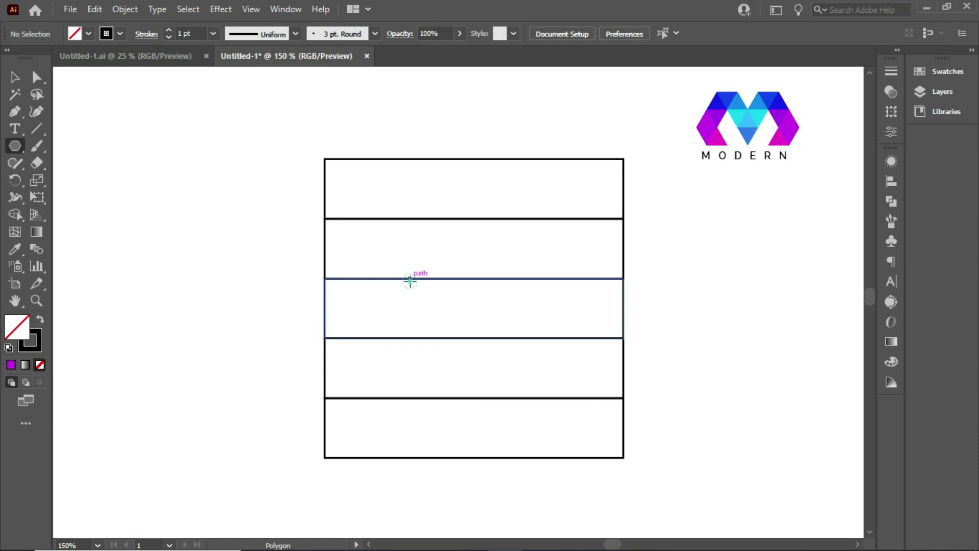
pyautogui.click(410, 280)
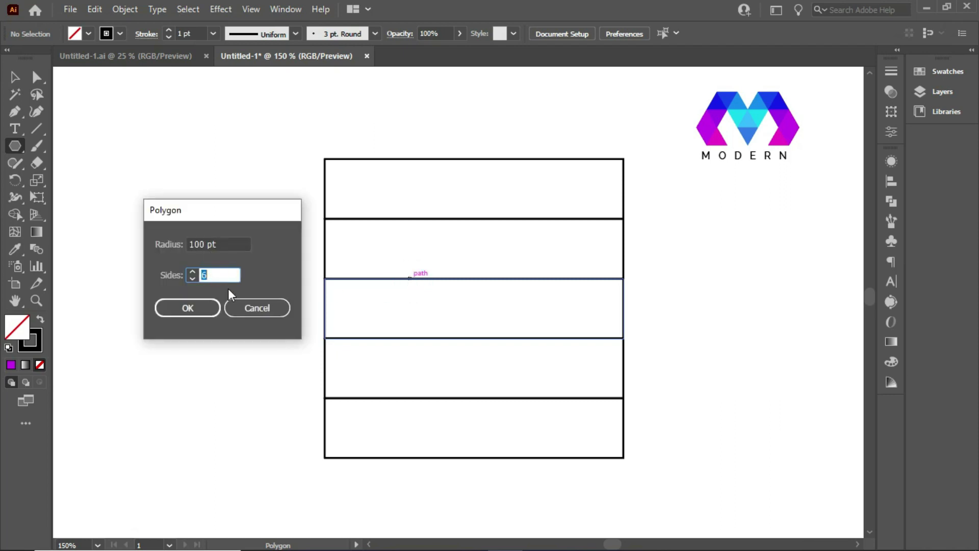
pyautogui.click(198, 309)
pyautogui.click(851, 63)
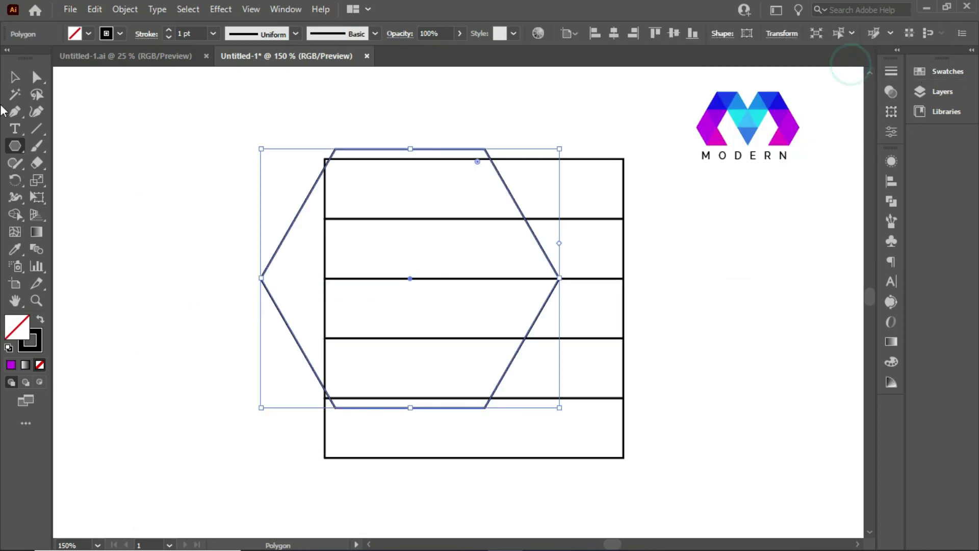
pyautogui.click(15, 77)
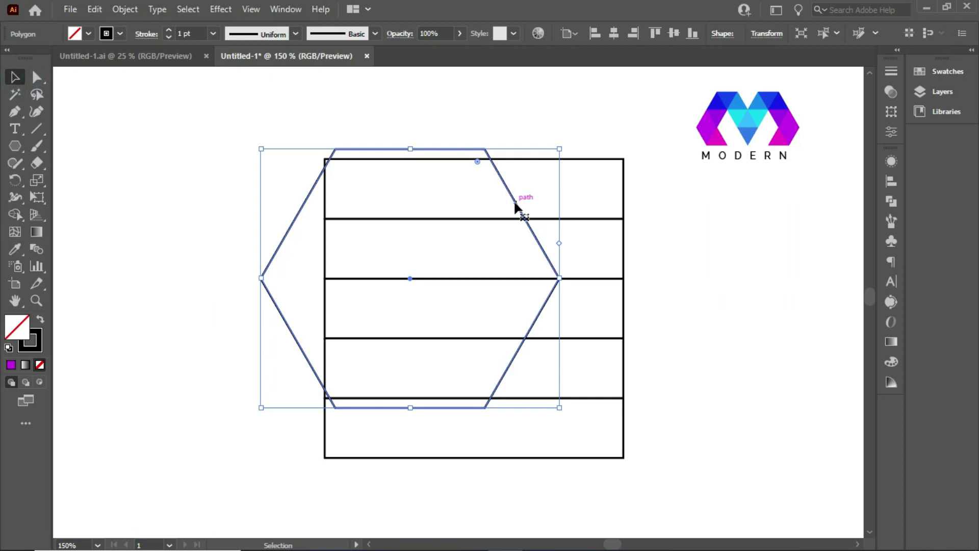
pyautogui.moveTo(515, 204); pyautogui.dragTo(578, 229)
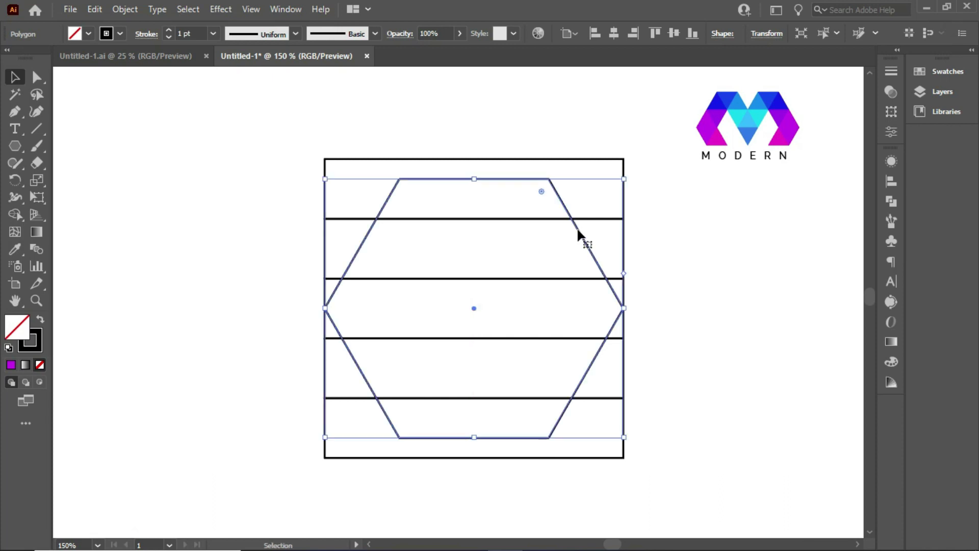
# Fill the hexagon with the red swatch and deselect it.
pyautogui.click(89, 33)
pyautogui.click(50, 58)
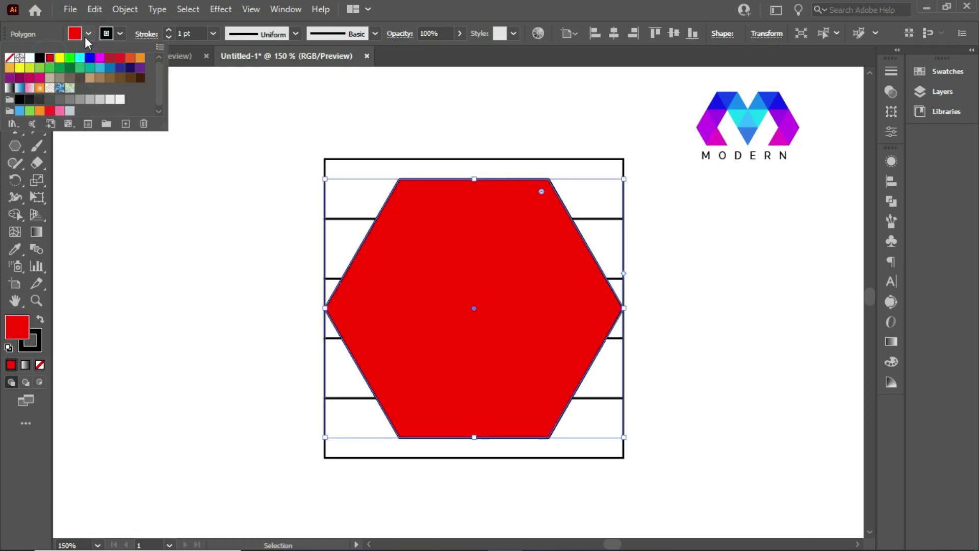
pyautogui.click(204, 211)
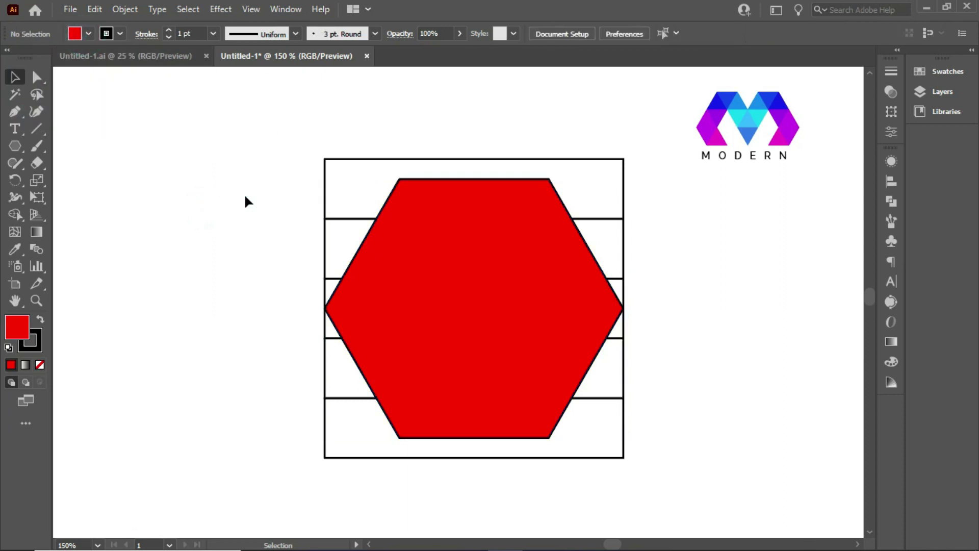
# Scale the row group vertically about its centre so its height matches the hexagon's upper and lower edges.
pyautogui.click(601, 160)
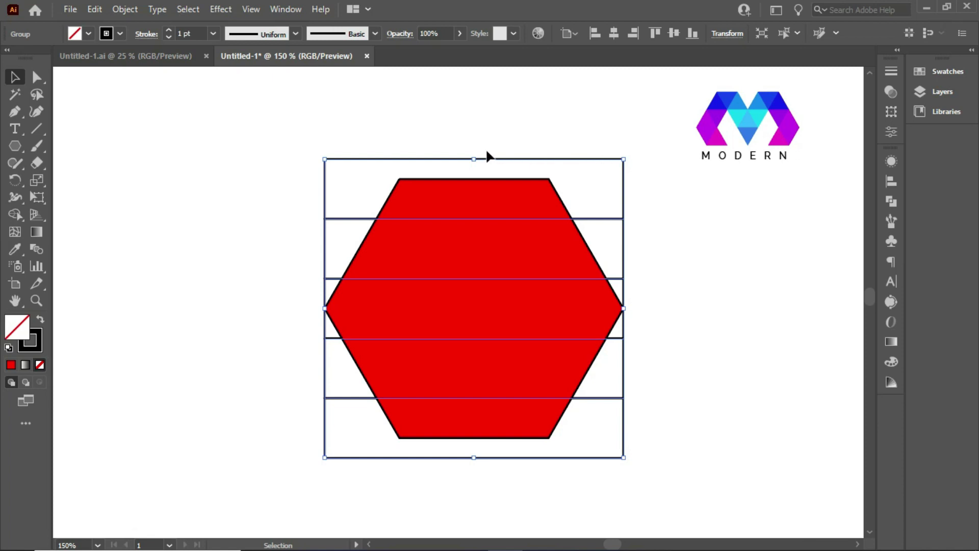
pyautogui.moveTo(474, 159); pyautogui.dragTo(474, 178)
pyautogui.click(523, 148)
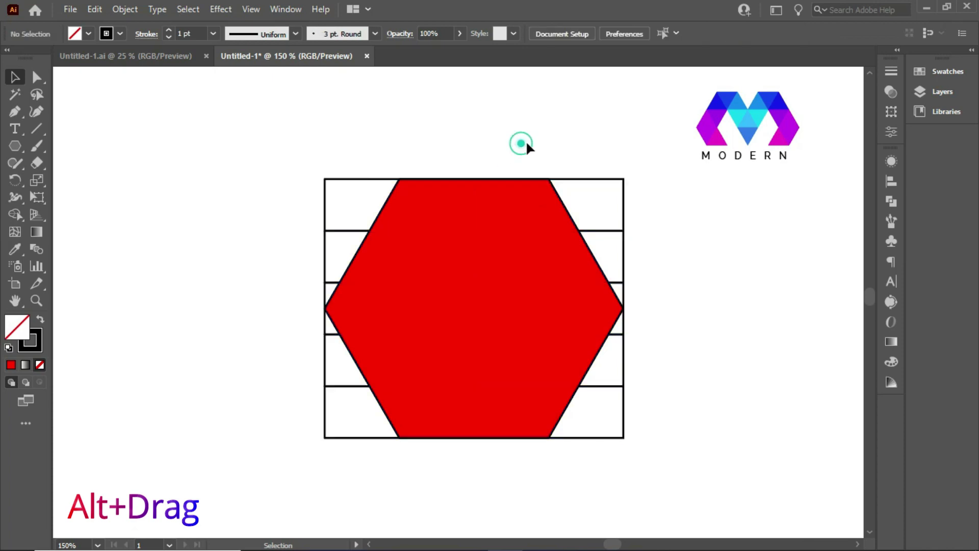
# Bring the row group to the front of the red hexagon.
pyautogui.click(614, 184)
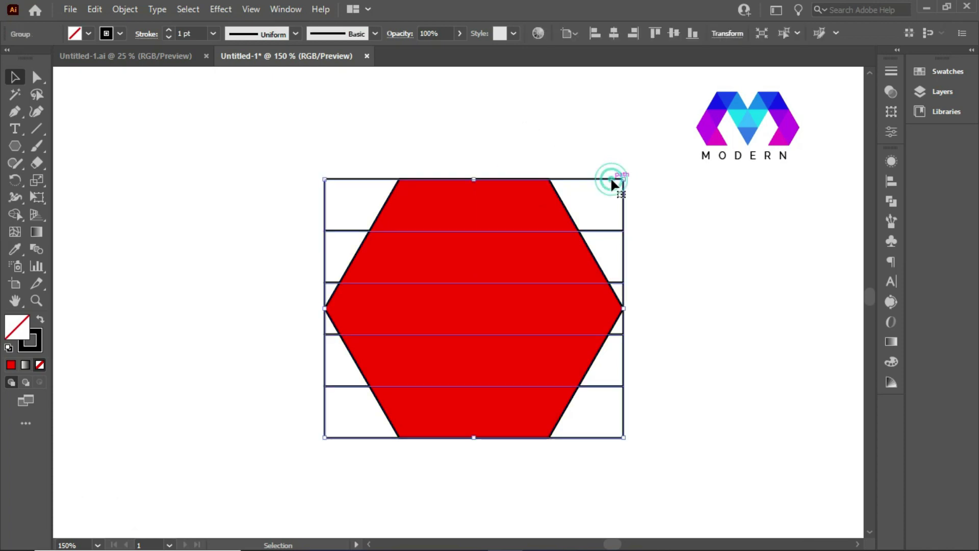
pyautogui.rightClick(614, 183)
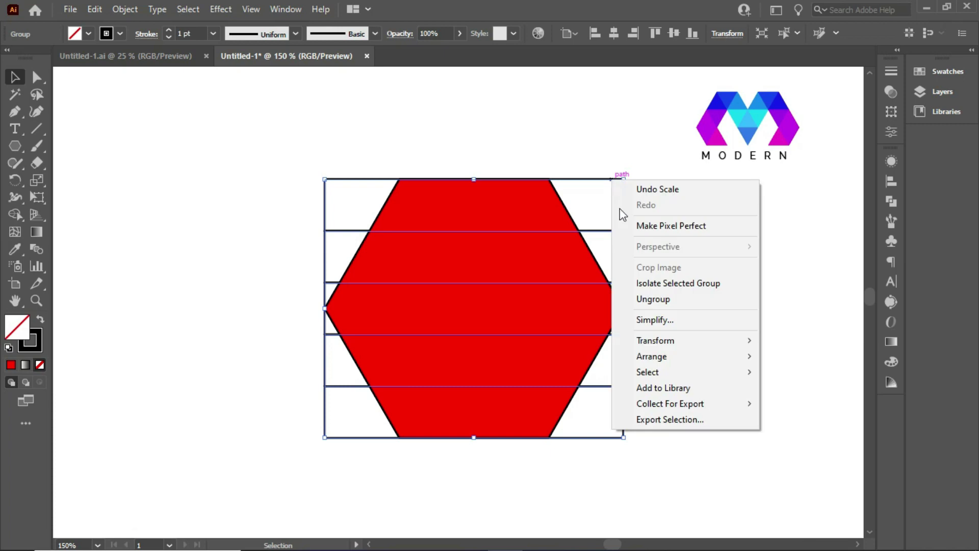
pyautogui.moveTo(689, 351)
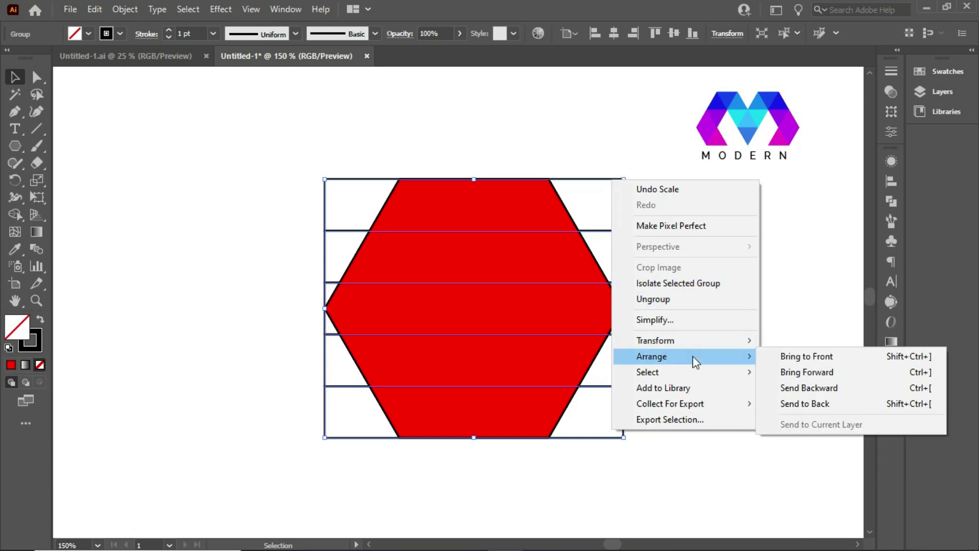
pyautogui.click(800, 359)
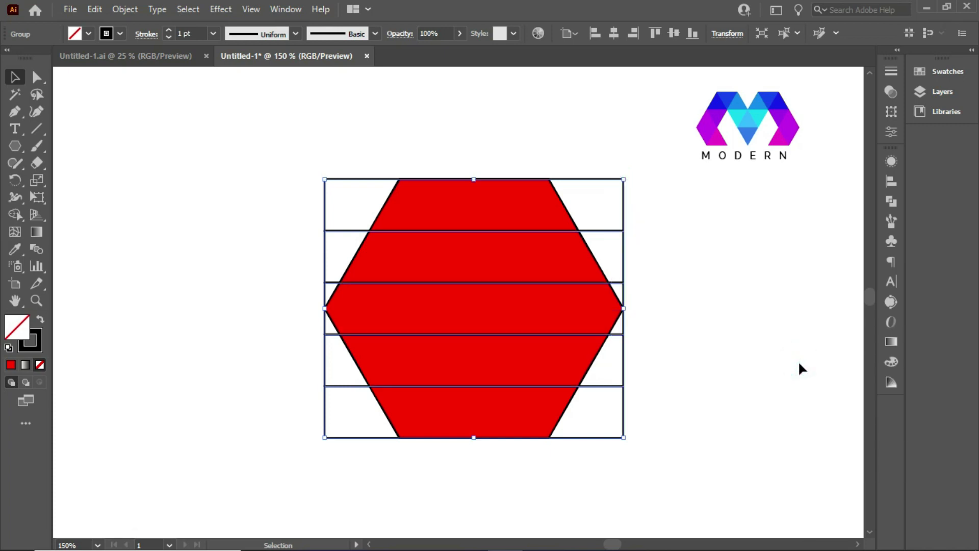
pyautogui.click(641, 200)
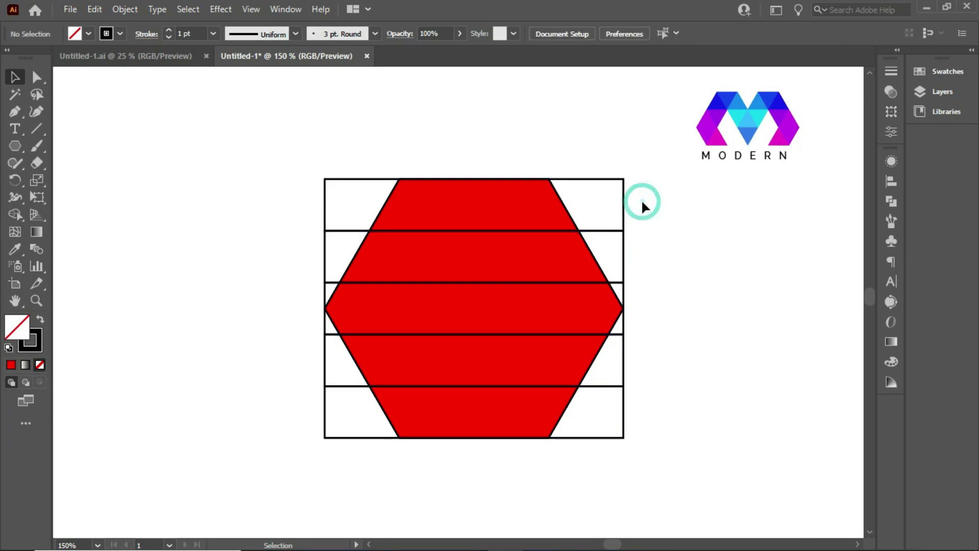
# Paste a copy of the row group in front and rotate it until its lines run parallel to the hexagon's upper-right side.
pyautogui.click(606, 179)
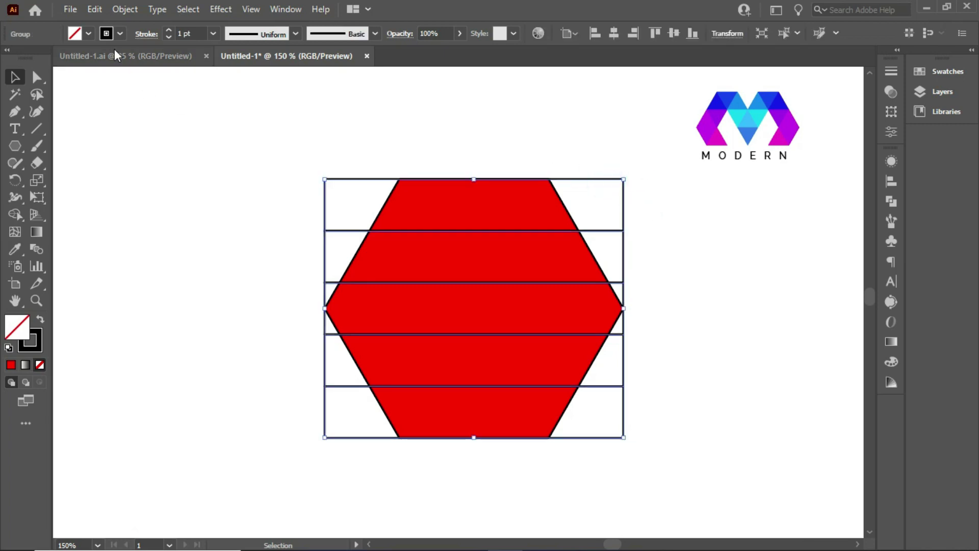
pyautogui.click(95, 10)
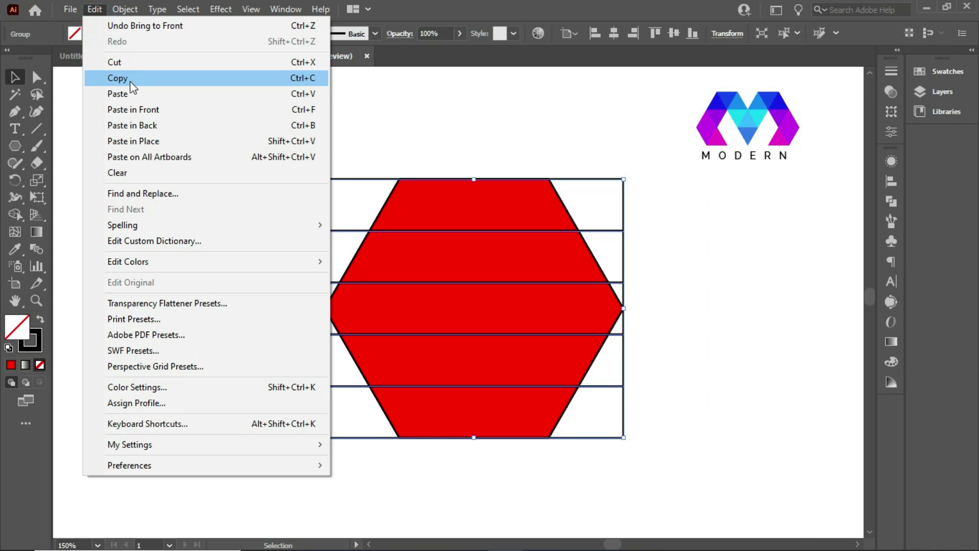
pyautogui.click(129, 80)
pyautogui.click(97, 9)
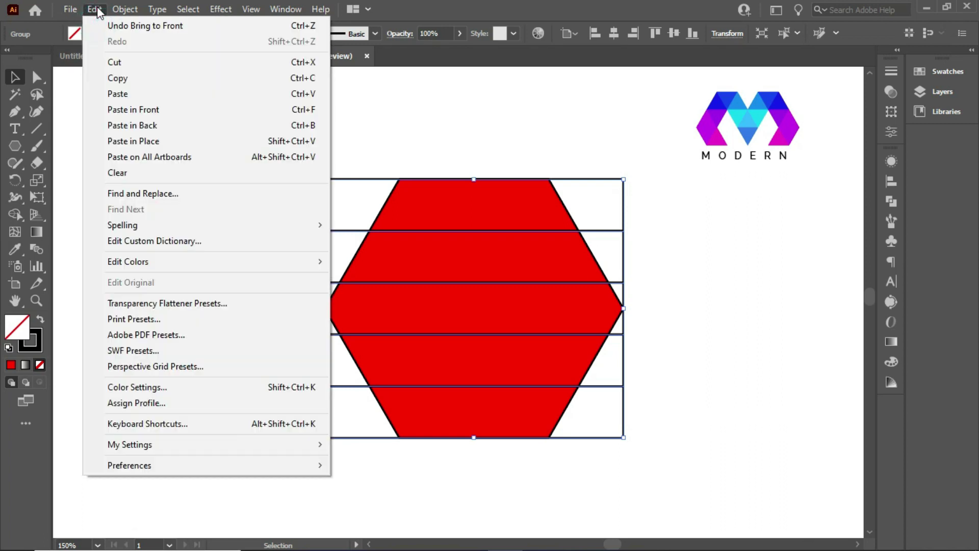
pyautogui.click(166, 118)
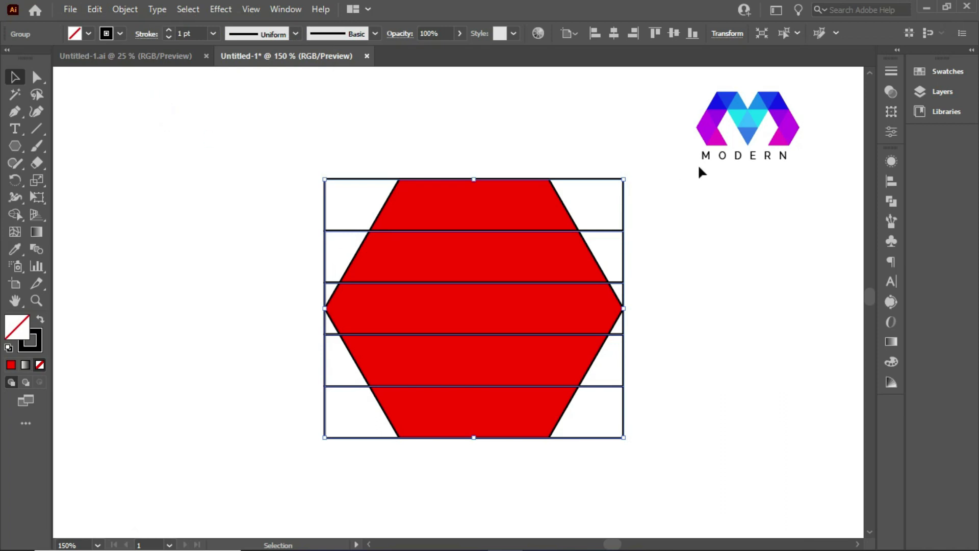
pyautogui.moveTo(632, 177); pyautogui.dragTo(226, 214)
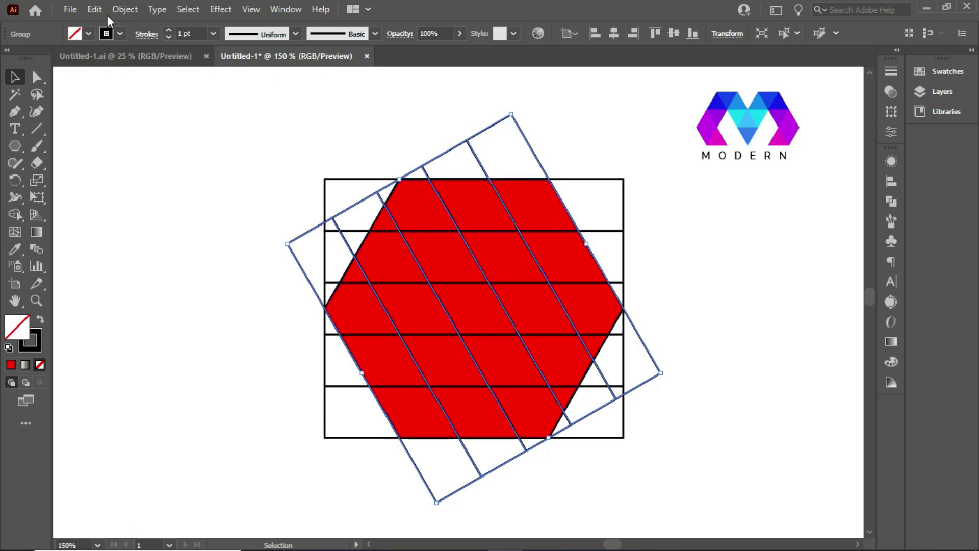
# Paste a copy of the rotated row group in front and rotate it 60° clockwise to align with the hexagon's upper-left side.
pyautogui.click(94, 9)
pyautogui.click(105, 75)
pyautogui.click(95, 9)
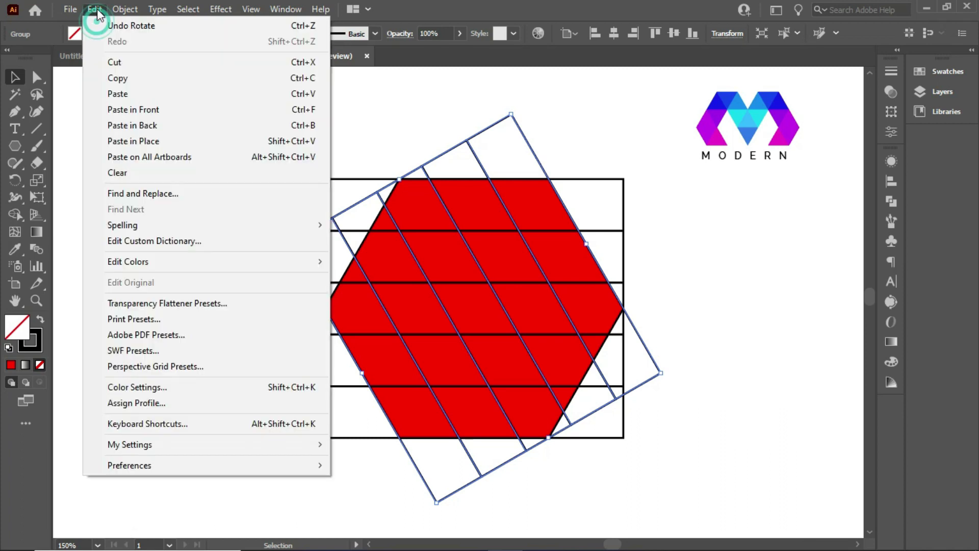
pyautogui.click(152, 108)
pyautogui.moveTo(282, 247); pyautogui.dragTo(434, 128)
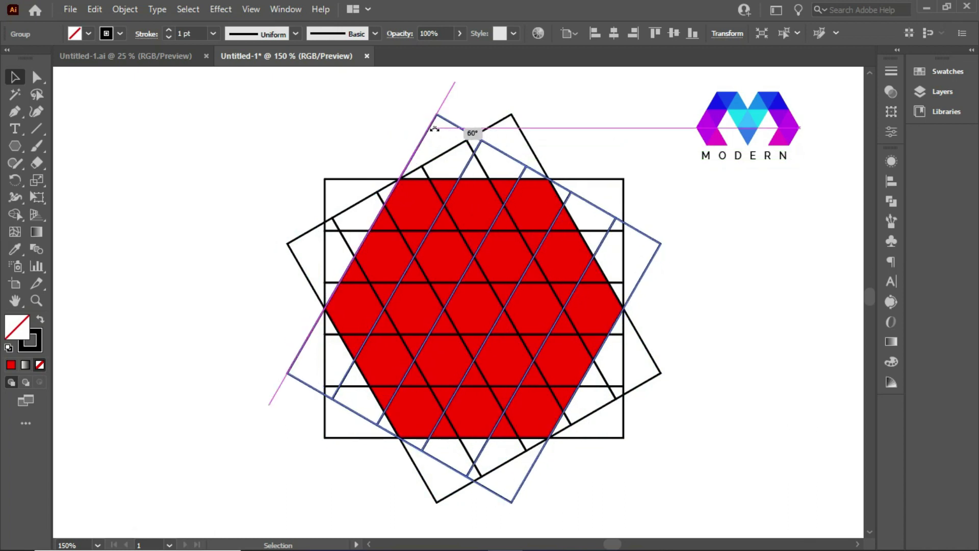
pyautogui.moveTo(433, 127); pyautogui.dragTo(433, 127)
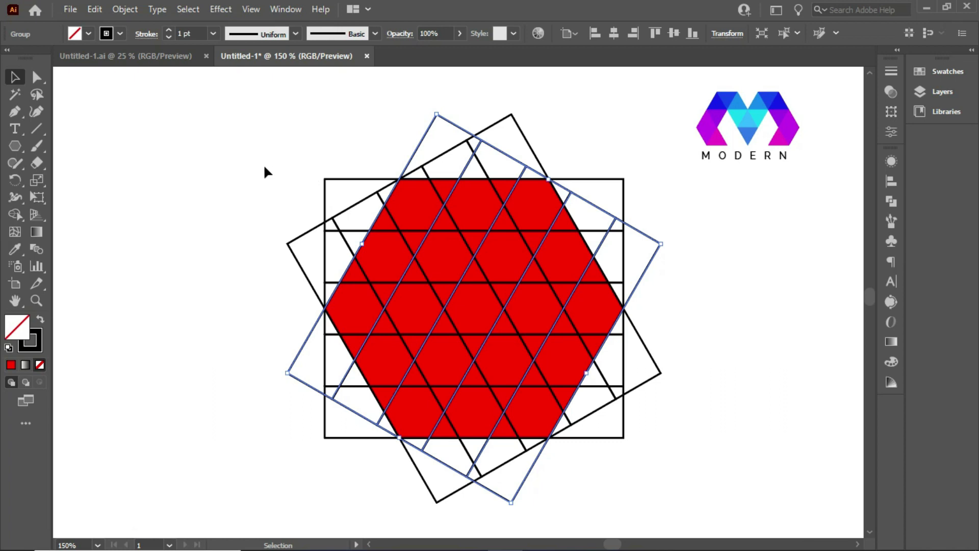
# Move the horizontal row group up by half a row so its lines pass through the crossings of the diagonal lines.
pyautogui.click(262, 136)
pyautogui.click(592, 412)
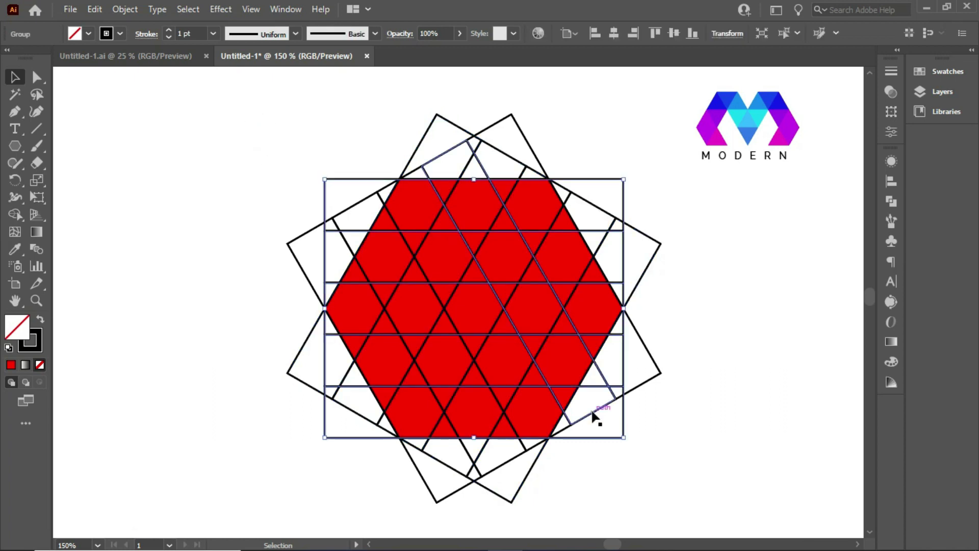
pyautogui.click(590, 457)
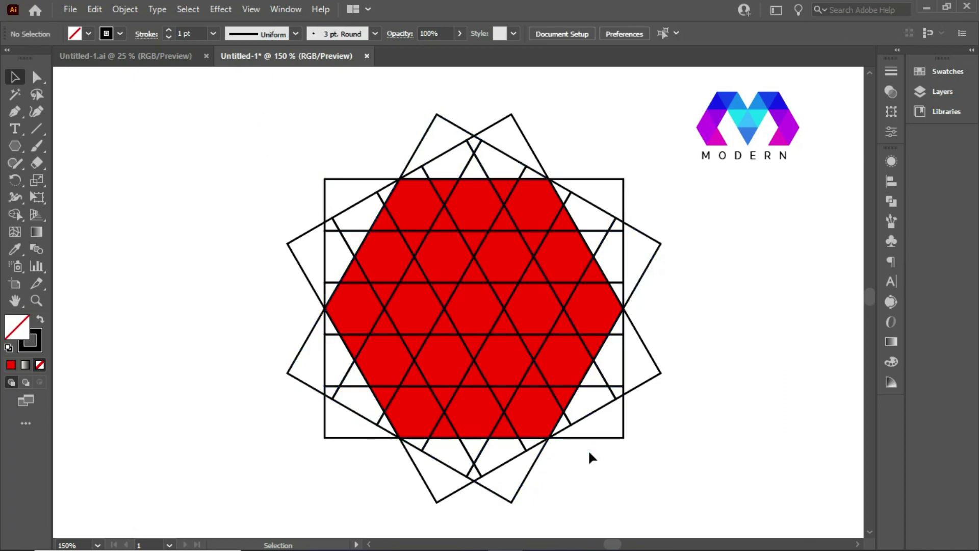
pyautogui.click(589, 439)
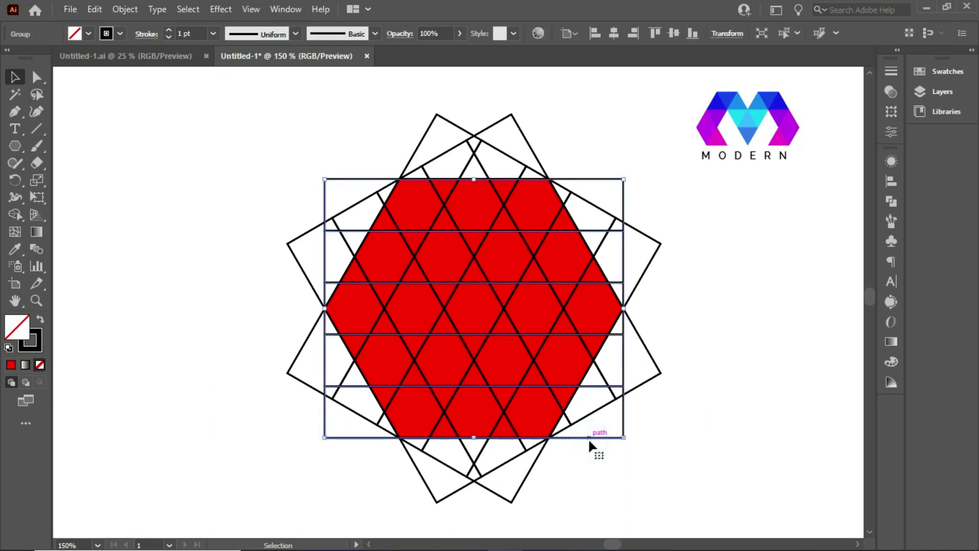
pyautogui.moveTo(588, 439); pyautogui.dragTo(591, 416)
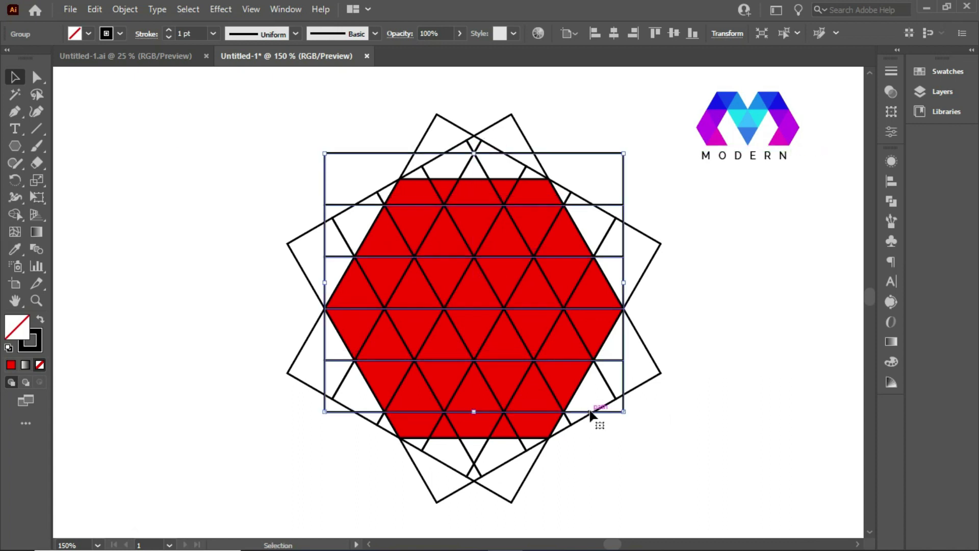
pyautogui.click(681, 313)
# Select the hexagon with all line groups and use Shape Builder to cut away the large pieces around its outside.
pyautogui.moveTo(234, 106); pyautogui.dragTo(671, 521)
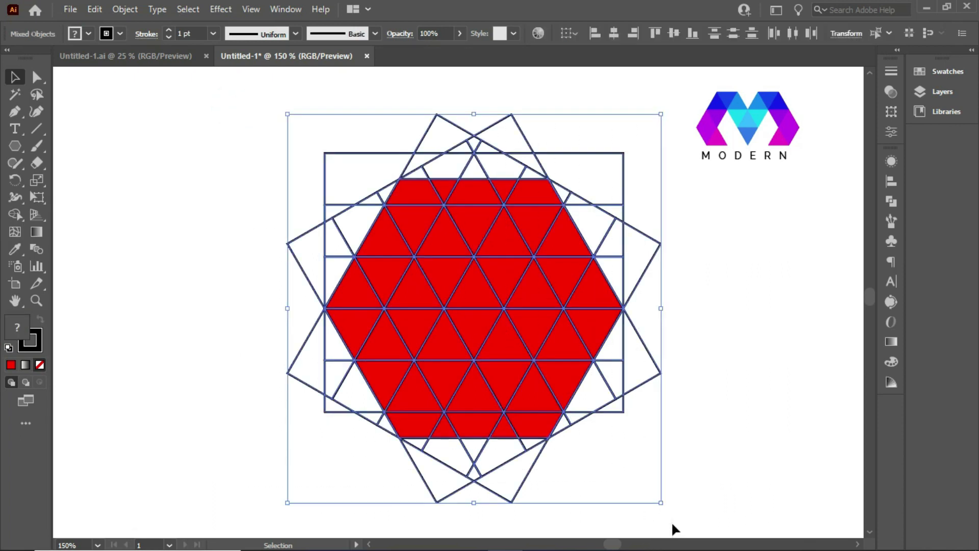
pyautogui.click(14, 214)
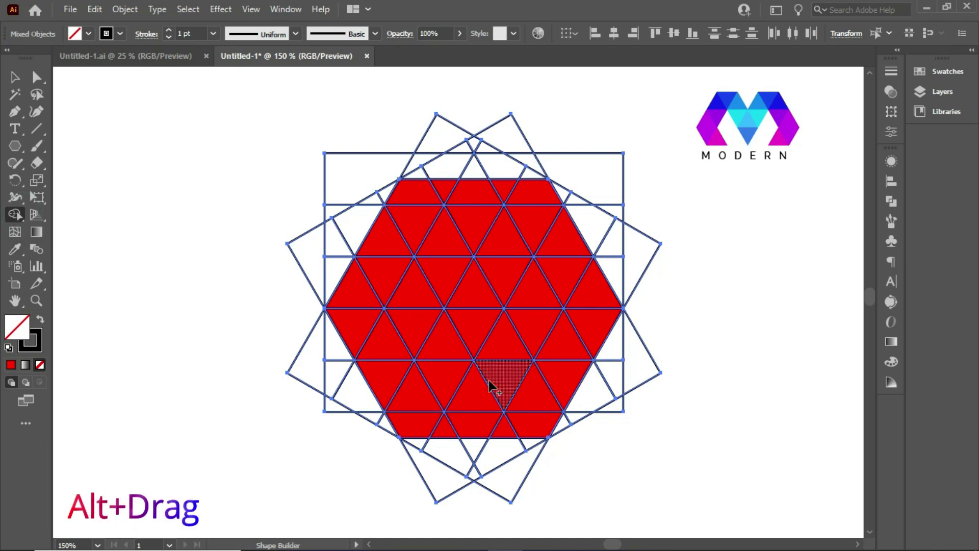
pyautogui.moveTo(587, 450)
pyautogui.mouseDown()
pyautogui.moveTo(417, 453)
pyautogui.moveTo(439, 450)
pyautogui.moveTo(366, 431)
pyautogui.moveTo(280, 279)
pyautogui.moveTo(299, 277)
pyautogui.mouseUp()
pyautogui.moveTo(380, 168)
pyautogui.mouseDown()
pyautogui.moveTo(476, 162)
pyautogui.moveTo(566, 174)
pyautogui.moveTo(655, 320)
pyautogui.moveTo(611, 371)
pyautogui.moveTo(587, 418)
pyautogui.mouseUp()
pyautogui.moveTo(540, 461)
pyautogui.mouseDown()
pyautogui.moveTo(501, 475)
pyautogui.moveTo(472, 472)
pyautogui.mouseUp()
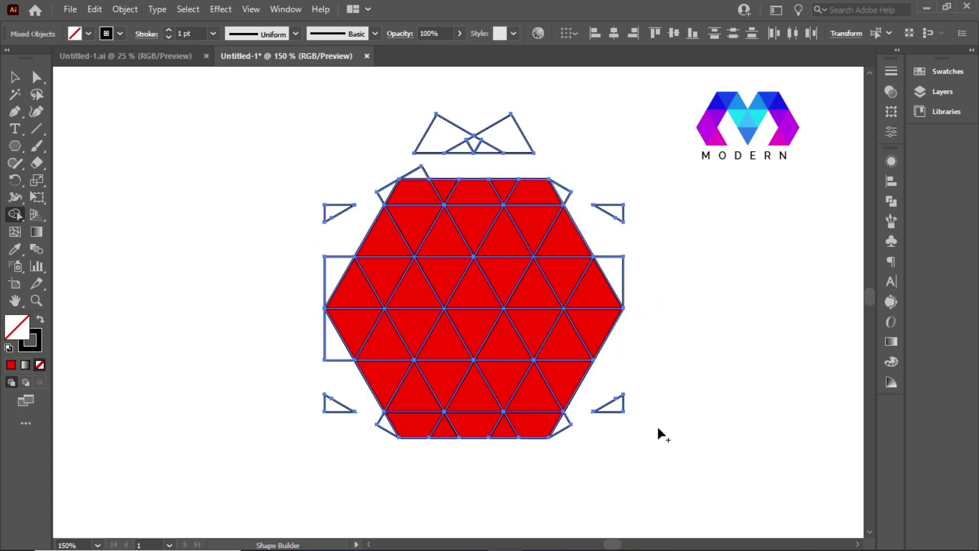
pyautogui.moveTo(602, 439)
pyautogui.mouseDown()
pyautogui.moveTo(591, 407)
pyautogui.moveTo(564, 419)
pyautogui.mouseUp()
# Remove the leftover fragments along the hexagon's left side with Shape Builder.
pyautogui.keyDown('alt'); pyautogui.click(371, 410); pyautogui.keyUp('alt')
pyautogui.keyDown('alt'); pyautogui.click(337, 404); pyautogui.keyUp('alt')
pyautogui.keyDown('alt'); pyautogui.click(339, 352); pyautogui.keyUp('alt')
pyautogui.keyDown('alt'); pyautogui.click(327, 288); pyautogui.keyUp('alt')
pyautogui.keyDown('alt'); pyautogui.click(341, 211); pyautogui.keyUp('alt')
pyautogui.keyDown('alt'); pyautogui.click(377, 202); pyautogui.keyUp('alt')
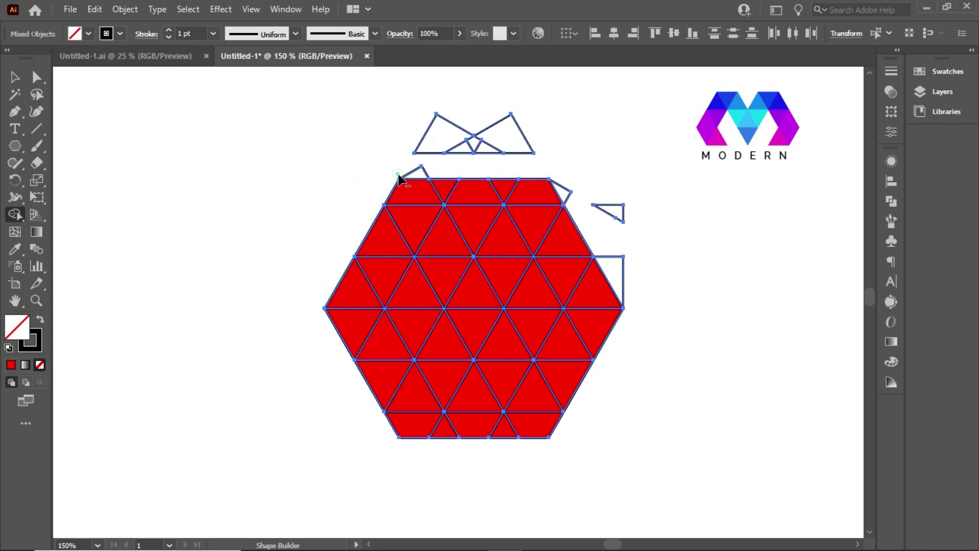
# Remove the remaining fragments above and right of the hexagon, plus its partial-height strips along the upper and lower edges.
pyautogui.keyDown('alt'); pyautogui.click(415, 175); pyautogui.keyUp('alt')
pyautogui.moveTo(402, 164)
pyautogui.mouseDown()
pyautogui.moveTo(485, 143)
pyautogui.moveTo(511, 153)
pyautogui.moveTo(469, 164)
pyautogui.mouseUp()
pyautogui.moveTo(551, 170)
pyautogui.mouseDown()
pyautogui.moveTo(574, 212)
pyautogui.moveTo(609, 212)
pyautogui.moveTo(615, 235)
pyautogui.mouseUp()
pyautogui.moveTo(610, 268); pyautogui.dragTo(621, 304)
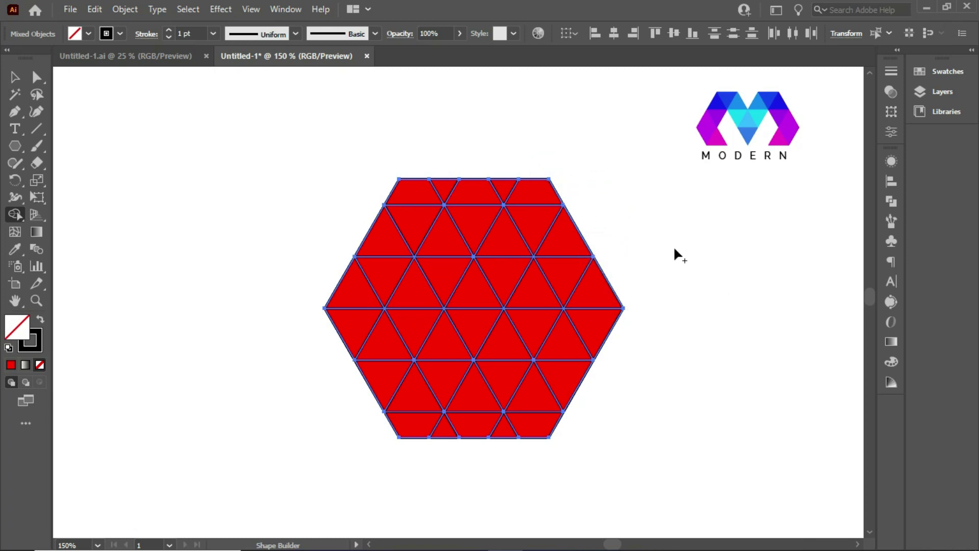
pyautogui.moveTo(528, 186); pyautogui.dragTo(357, 186)
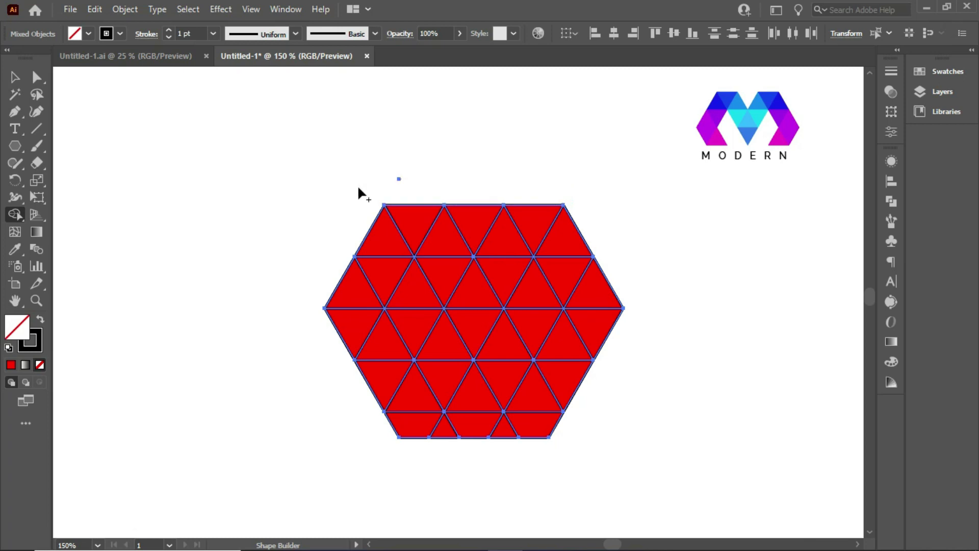
pyautogui.moveTo(555, 431); pyautogui.dragTo(354, 433)
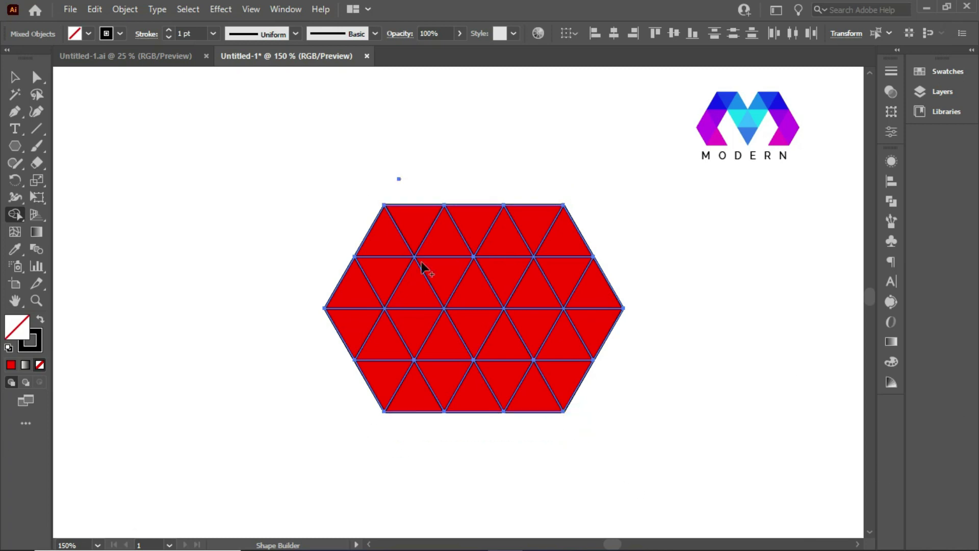
# Carve the letter M from the triangle grid by removing the upper notch, the two inner gaps and the lowest row.
pyautogui.scroll(3, 401, 179)
pyautogui.scroll(-3, 359, 171)
pyautogui.scroll(-1, 399, 176)
pyautogui.scroll(1, 400, 175)
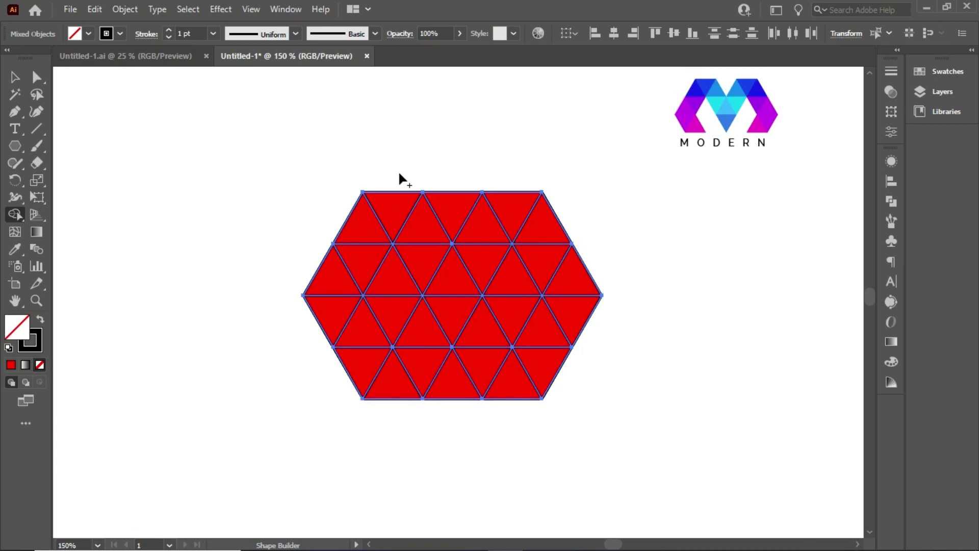
pyautogui.keyDown('alt'); pyautogui.click(452, 209); pyautogui.keyUp('alt')
pyautogui.moveTo(448, 394); pyautogui.dragTo(387, 286)
pyautogui.moveTo(459, 386); pyautogui.dragTo(511, 270)
pyautogui.moveTo(563, 375); pyautogui.dragTo(308, 390)
pyautogui.press('v')
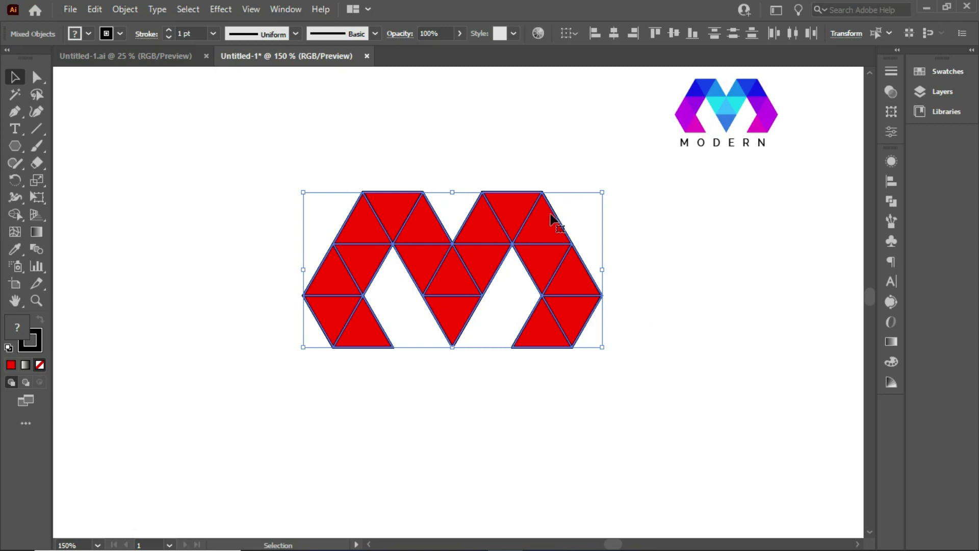
# Set the stroke of all the M's pieces to None.
pyautogui.click(120, 34)
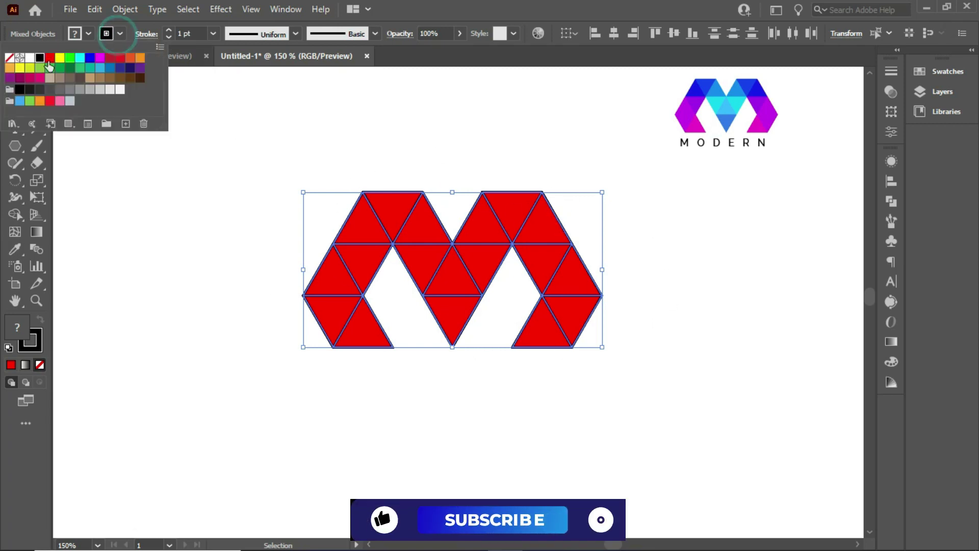
pyautogui.click(9, 57)
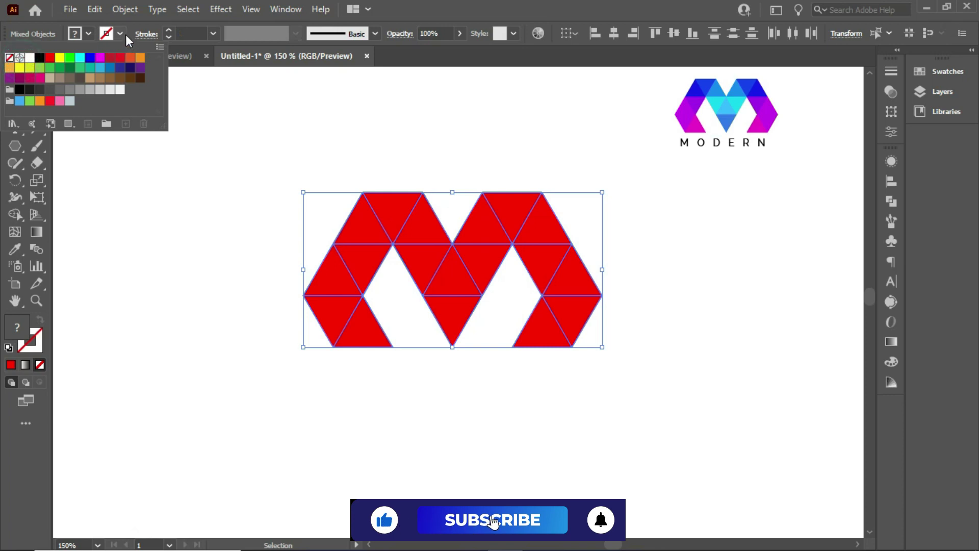
pyautogui.click(248, 221)
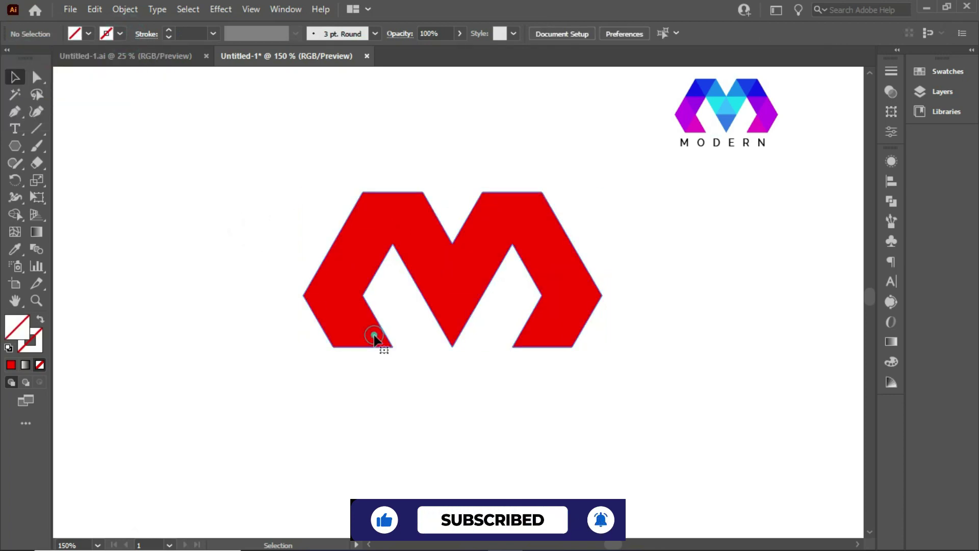
pyautogui.click(374, 338)
pyautogui.moveTo(479, 278)
pyautogui.mouseDown()
pyautogui.moveTo(366, 285)
pyautogui.moveTo(462, 273)
pyautogui.mouseUp()
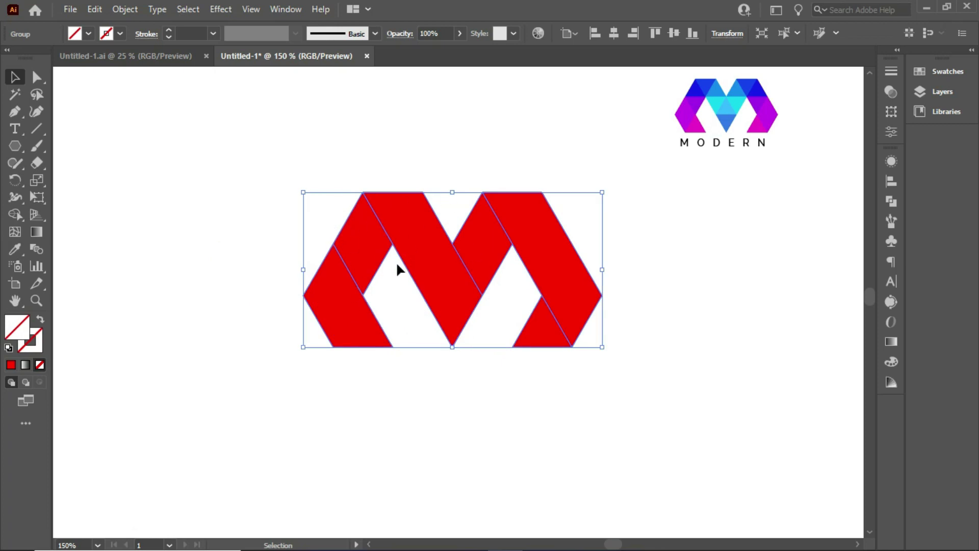
pyautogui.click(632, 277)
# Select the whole M and apply the Pathfinder Divide operation to it.
pyautogui.moveTo(280, 179); pyautogui.dragTo(606, 390)
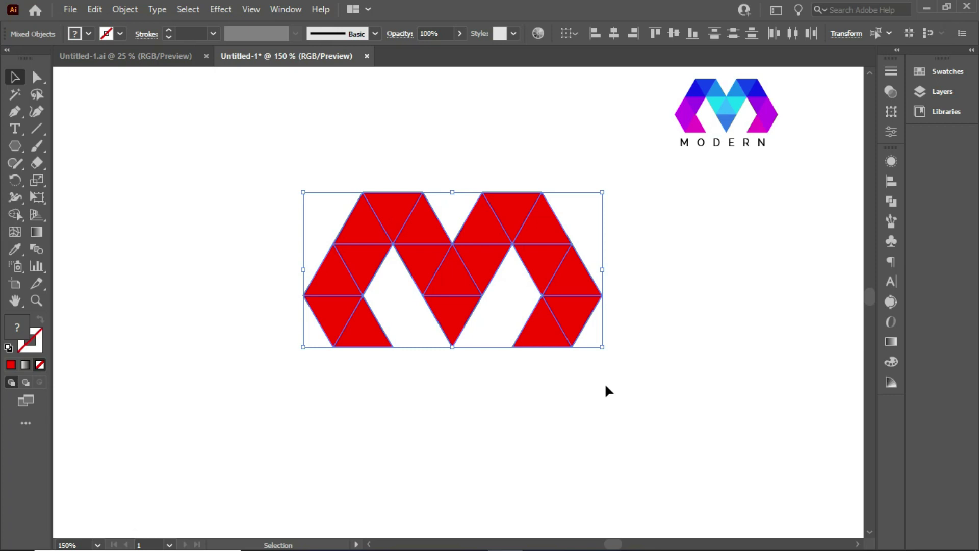
pyautogui.click(892, 203)
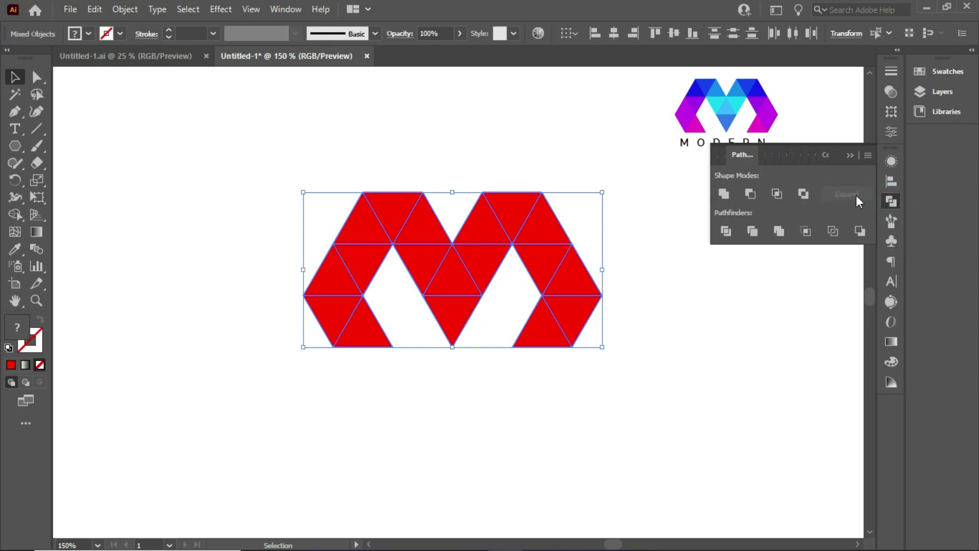
pyautogui.click(891, 201)
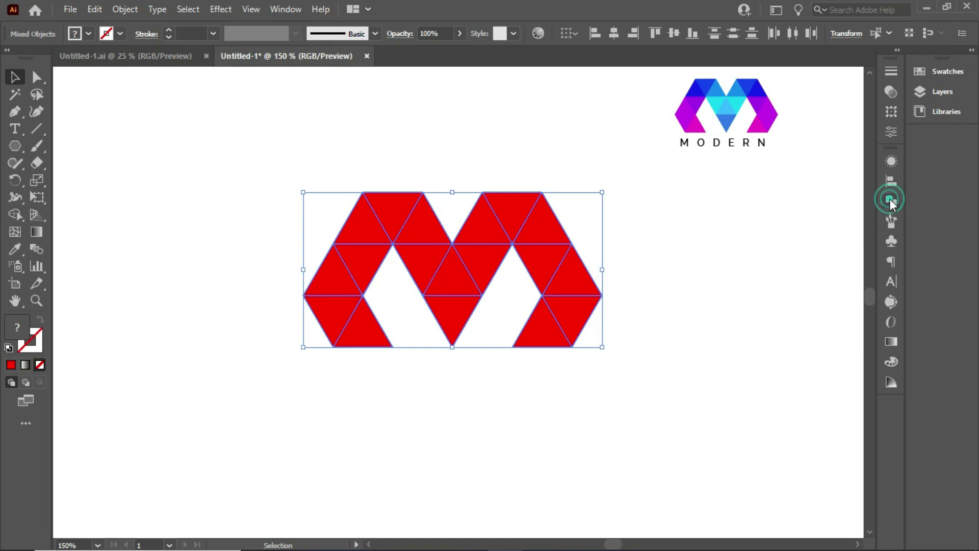
pyautogui.click(286, 9)
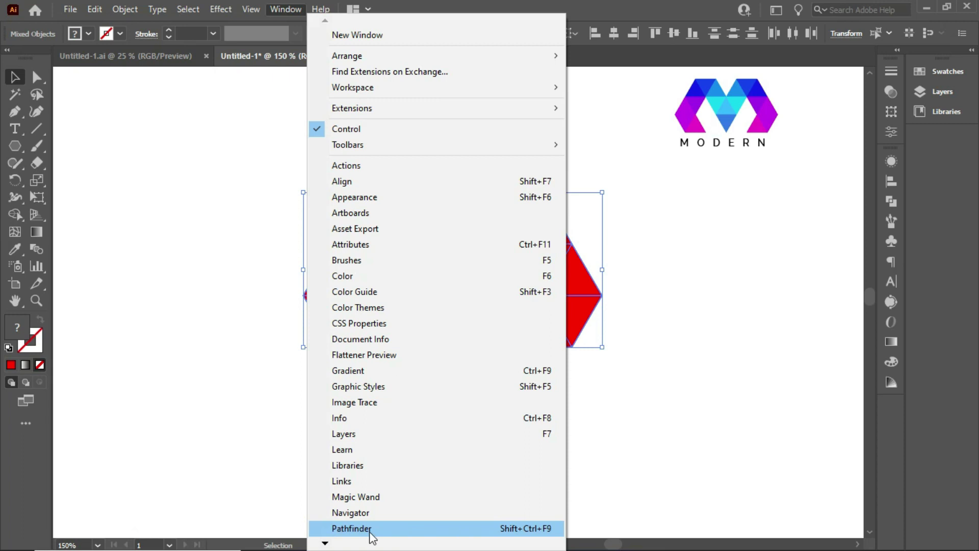
pyautogui.click(352, 528)
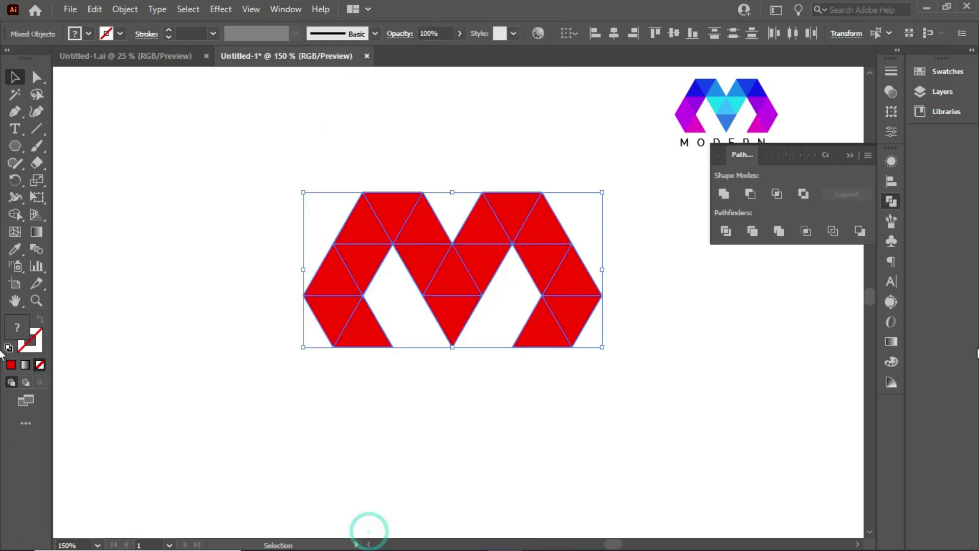
pyautogui.click(726, 231)
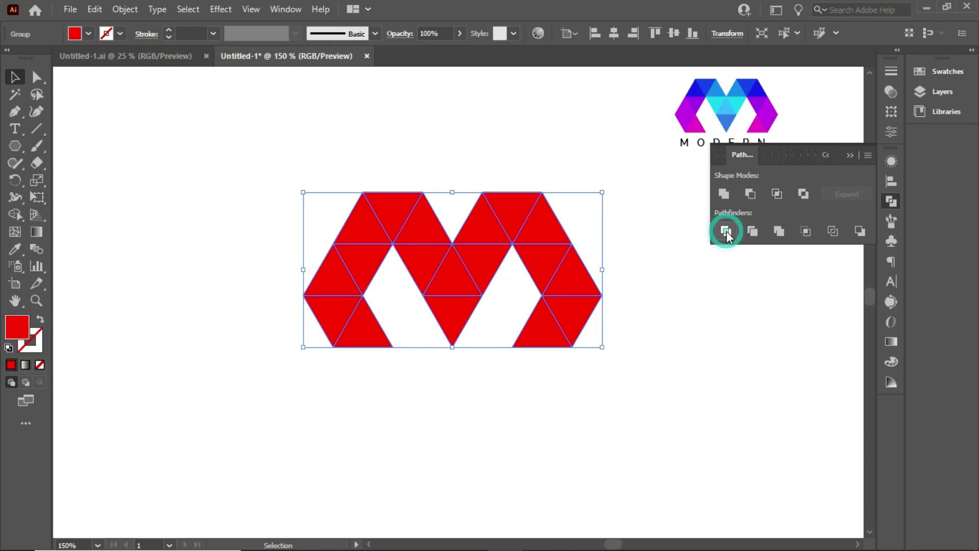
pyautogui.click(851, 155)
# Ungroup the divided M into individual triangles and deselect them.
pyautogui.rightClick(452, 296)
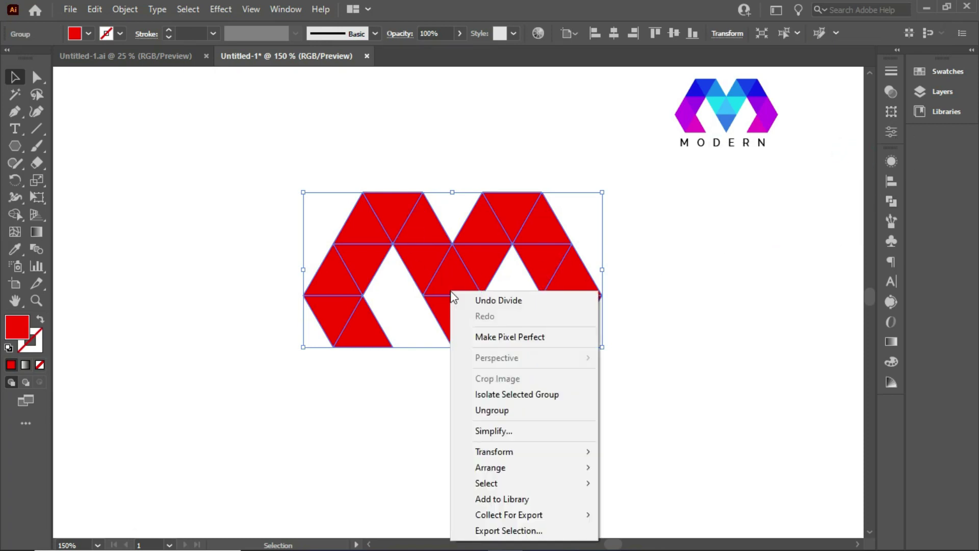
pyautogui.click(496, 411)
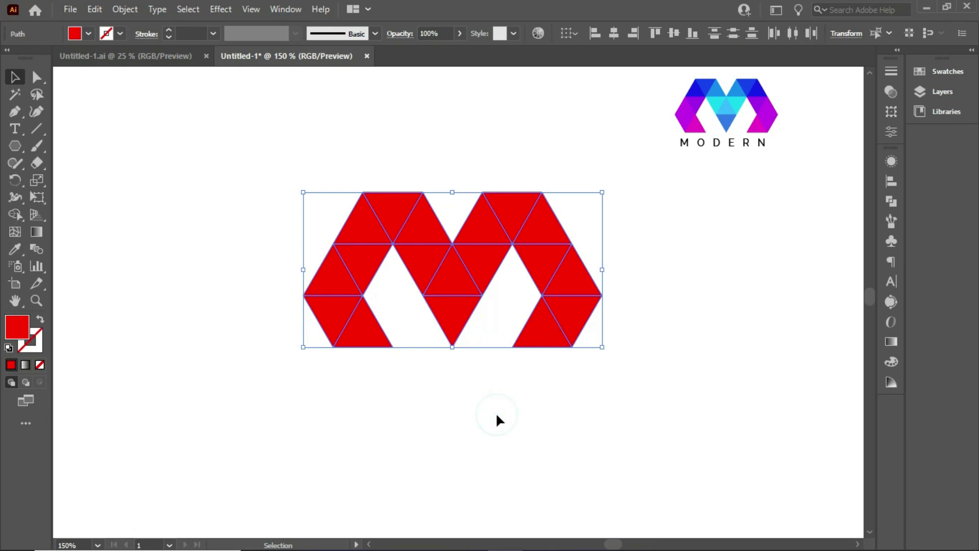
pyautogui.click(612, 406)
pyautogui.click(373, 338)
pyautogui.click(548, 340)
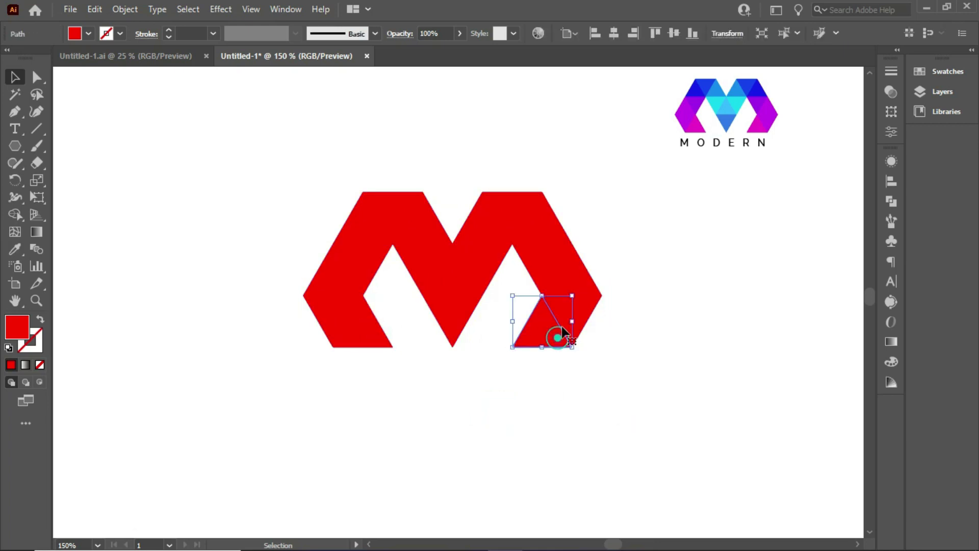
pyautogui.moveTo(575, 304); pyautogui.dragTo(511, 212)
pyautogui.click(669, 265)
# Fill the inner lowest triangle of both M legs with the magenta sampled from the MODERN reference logo.
pyautogui.click(355, 329)
pyautogui.keyDown('shift'); pyautogui.click(545, 342); pyautogui.keyUp('shift')
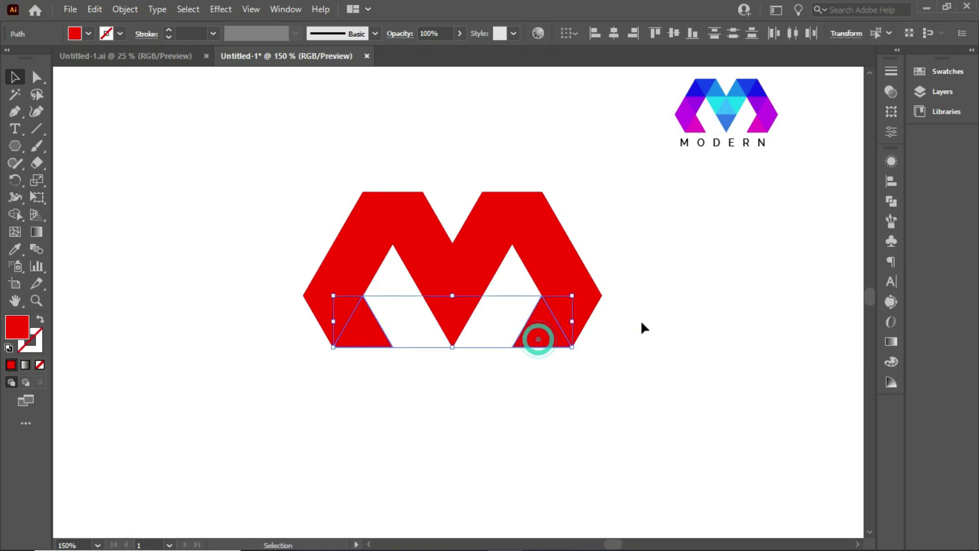
pyautogui.press('i')
pyautogui.click(689, 121)
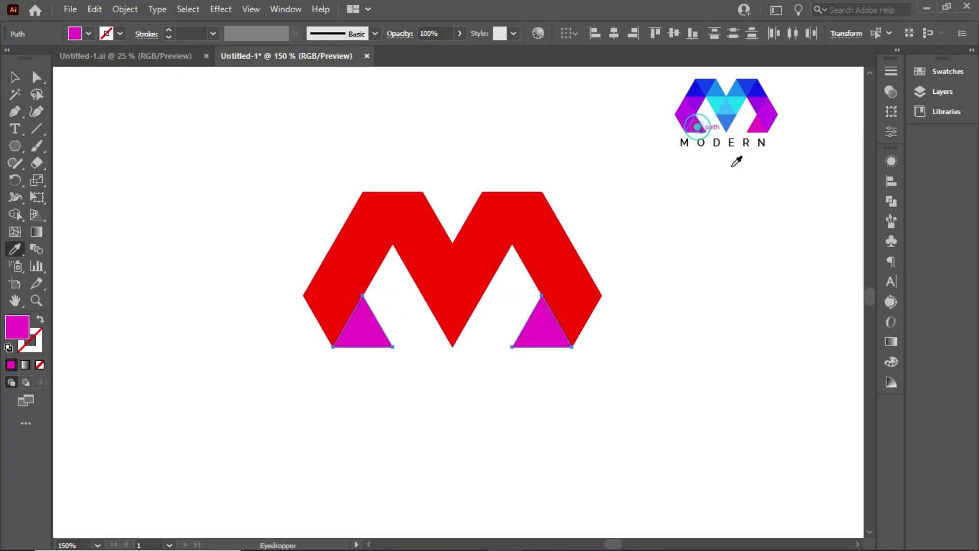
# Fill the outer lowest triangle of both M legs with the purple sampled from the reference logo.
pyautogui.press('v')
pyautogui.click(319, 313)
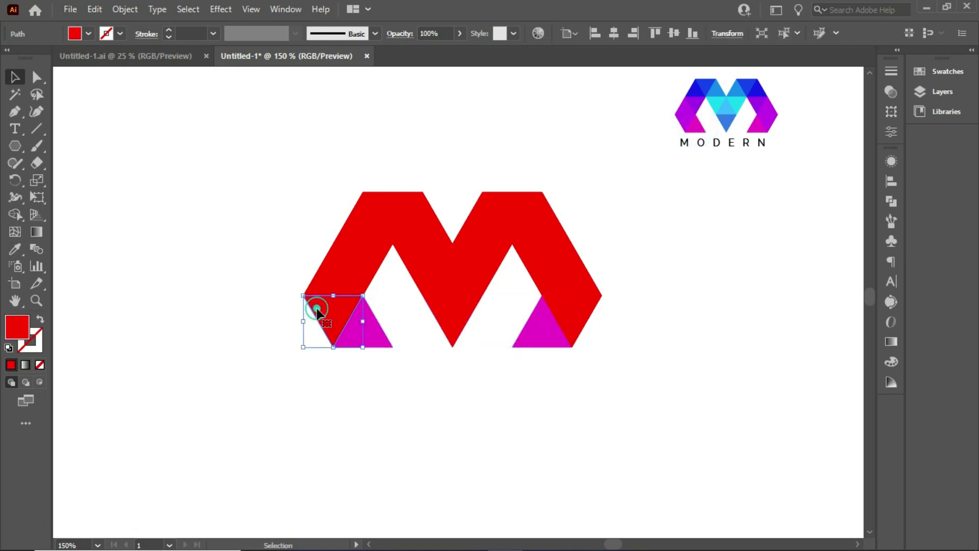
pyautogui.keyDown('shift'); pyautogui.click(573, 314); pyautogui.keyUp('shift')
pyautogui.press('i')
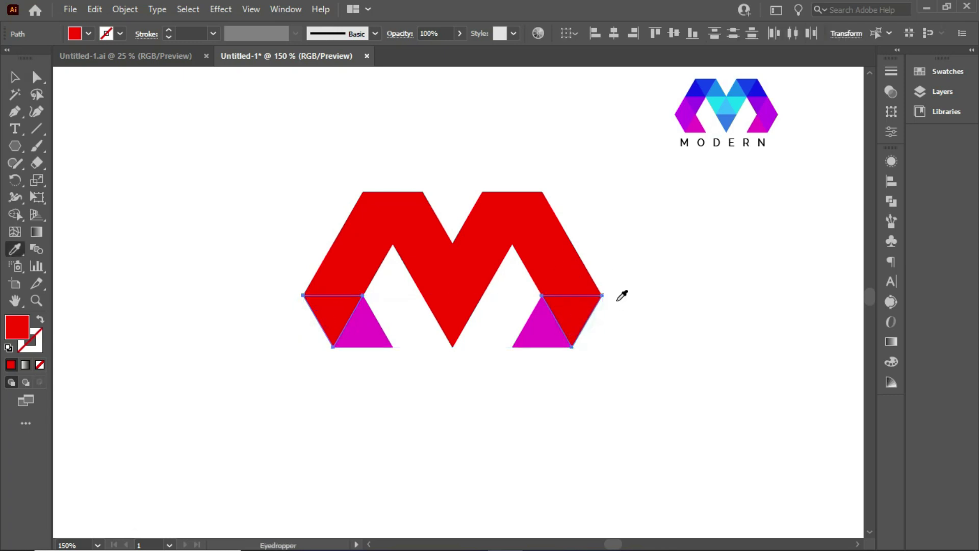
pyautogui.click(768, 120)
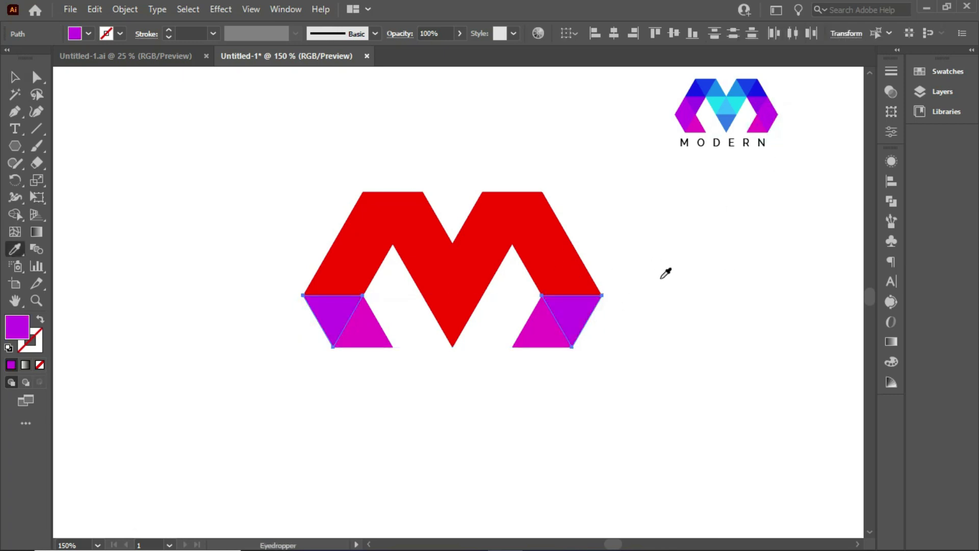
# Fill the outer middle-row triangle of both M legs with the purple sampled from the reference logo's right leg.
pyautogui.press('v')
pyautogui.click(333, 268)
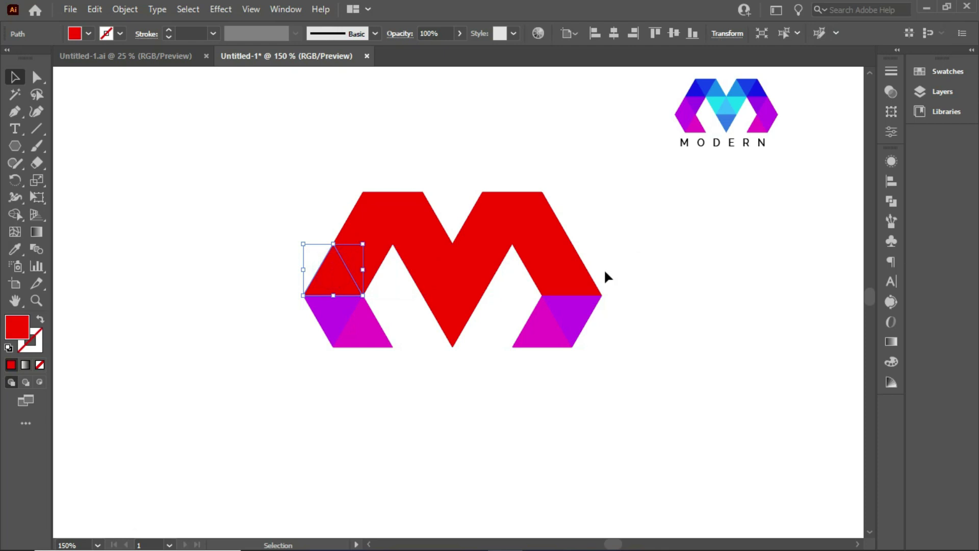
pyautogui.keyDown('shift'); pyautogui.click(579, 282); pyautogui.keyUp('shift')
pyautogui.press('i')
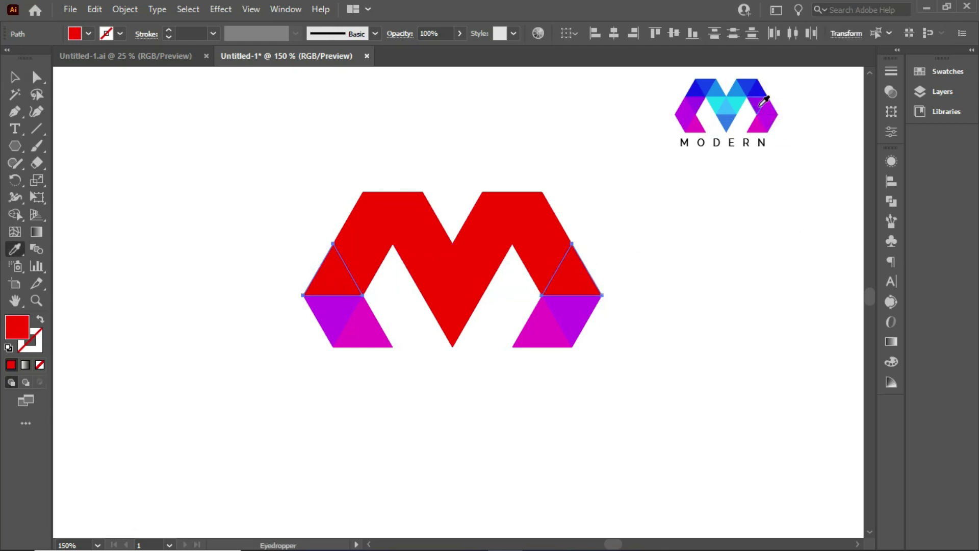
pyautogui.click(766, 108)
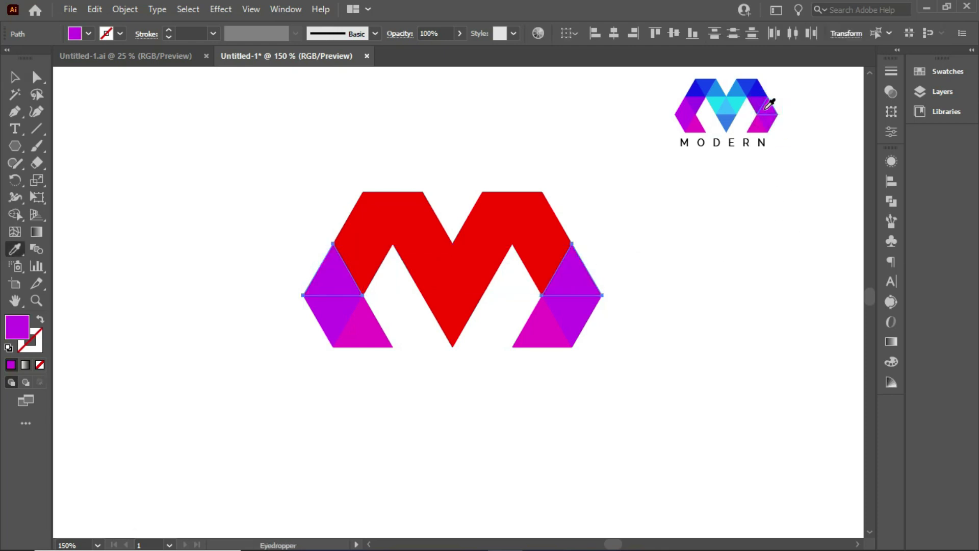
# Fill the inner middle-row triangle of both M legs with the dark violet sampled from the reference logo's right leg.
pyautogui.press('v')
pyautogui.click(367, 270)
pyautogui.keyDown('shift'); pyautogui.click(549, 258); pyautogui.keyUp('shift')
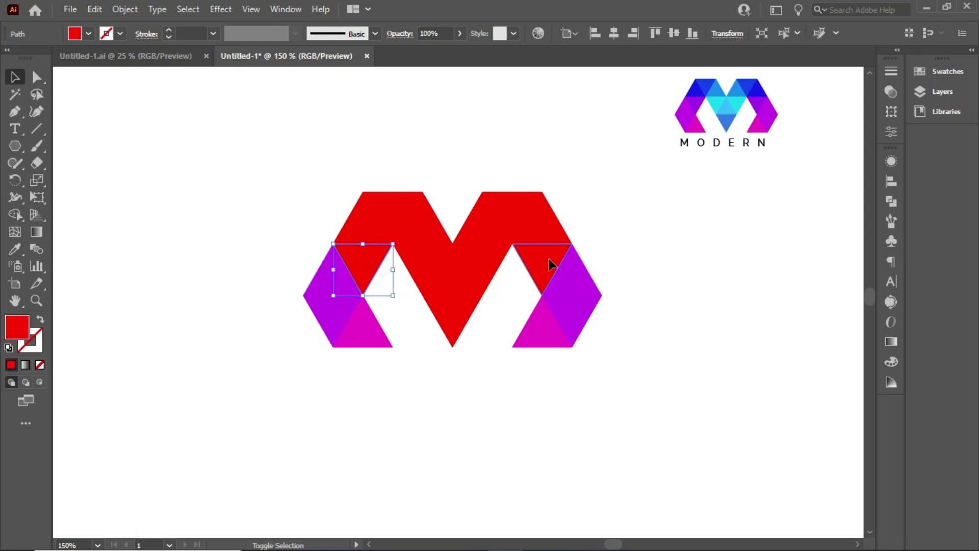
pyautogui.press('i')
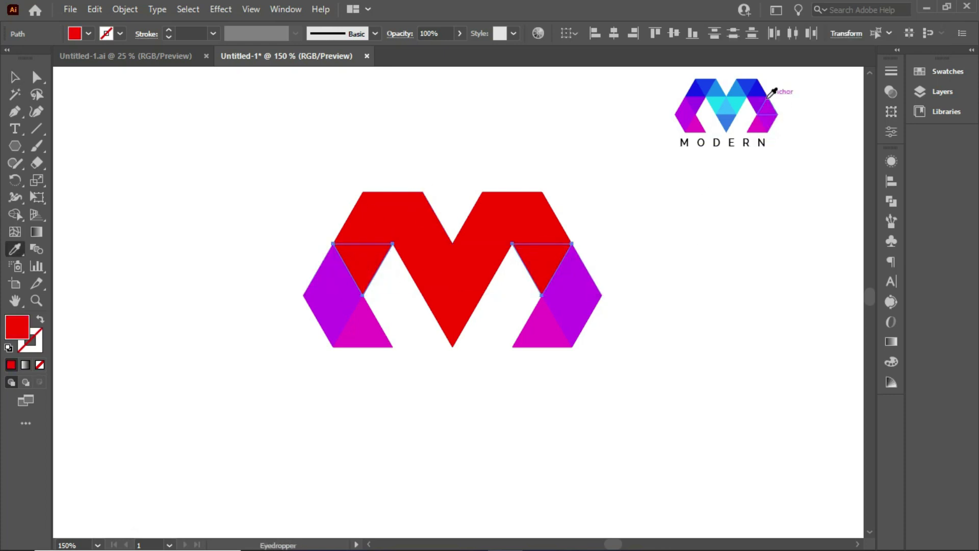
pyautogui.click(762, 108)
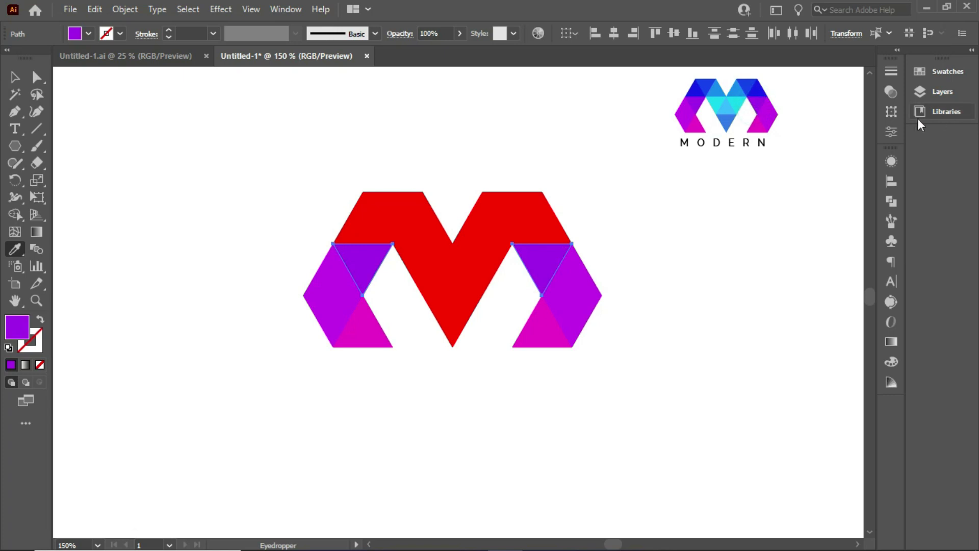
# Fill the outermost top-row triangle on both sides of the M with the dark blue sampled from the reference logo.
pyautogui.press('v')
pyautogui.click(370, 232)
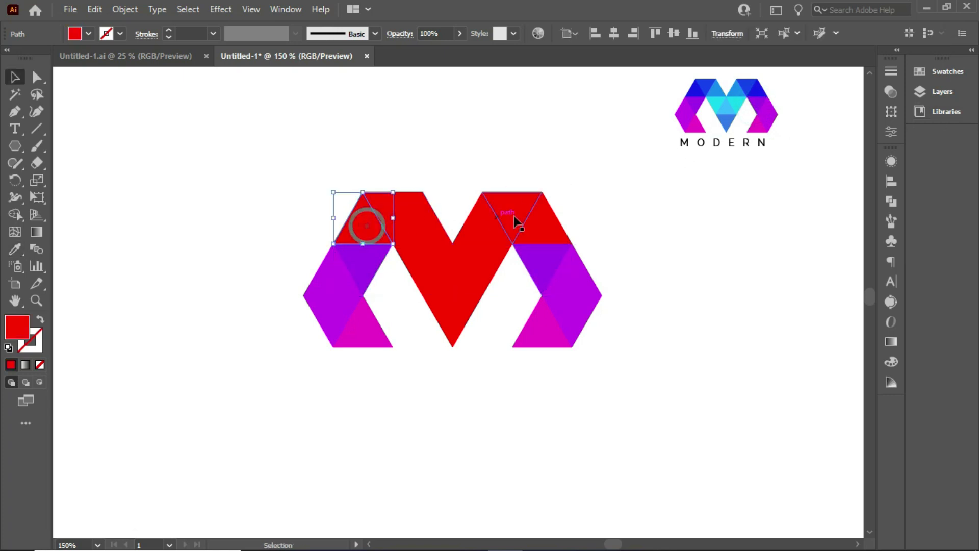
pyautogui.keyDown('shift'); pyautogui.click(557, 219); pyautogui.keyUp('shift')
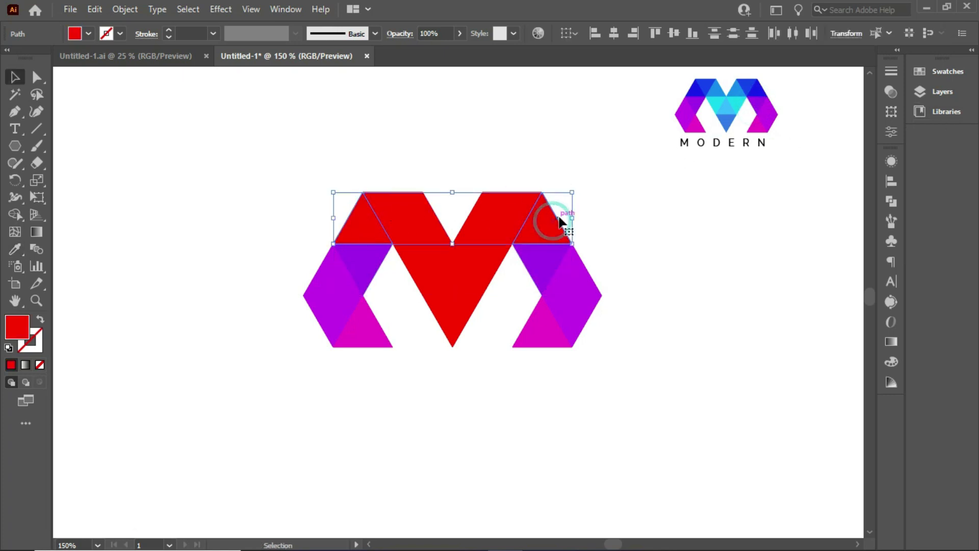
pyautogui.press('i')
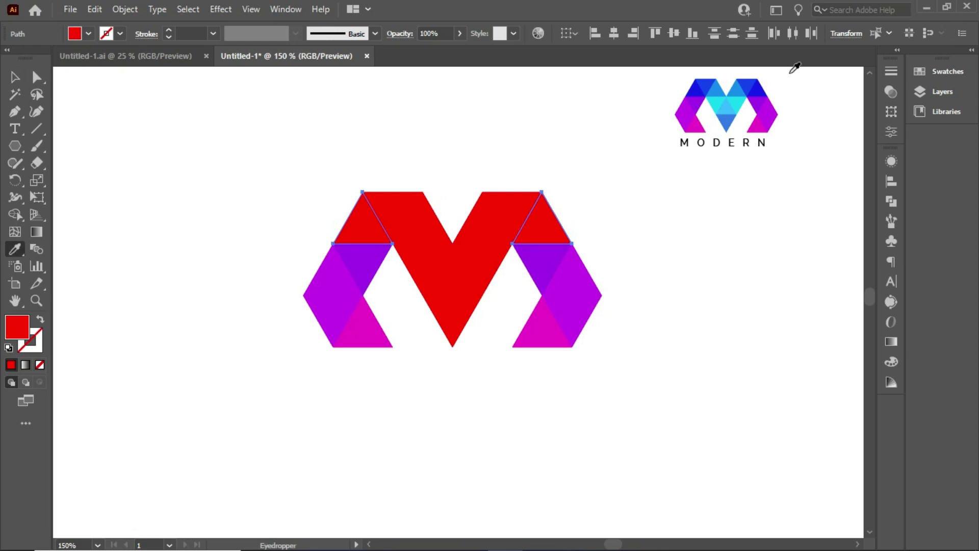
pyautogui.click(765, 84)
# Fill the downward-pointing top-row triangle on both sides of the M with the medium blue sampled from the reference logo.
pyautogui.press('v')
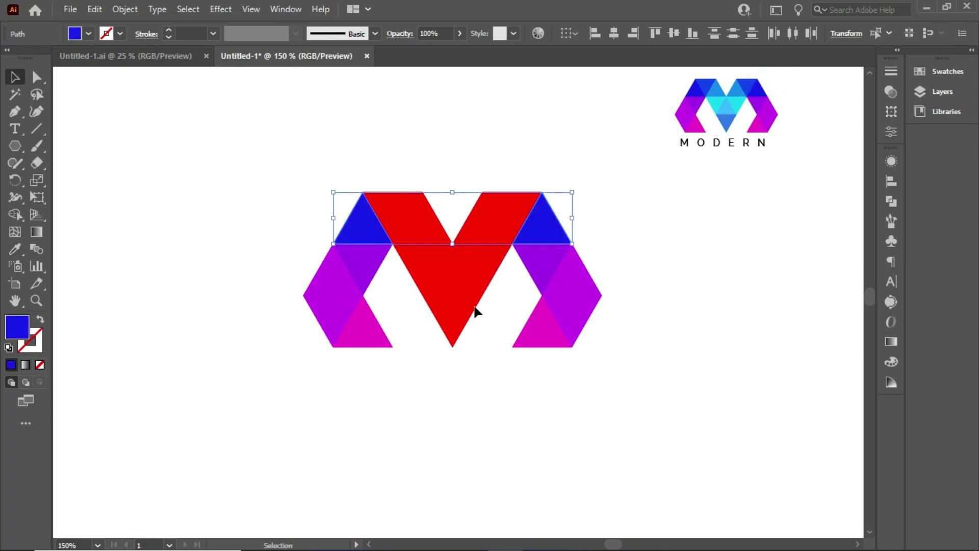
pyautogui.click(387, 193)
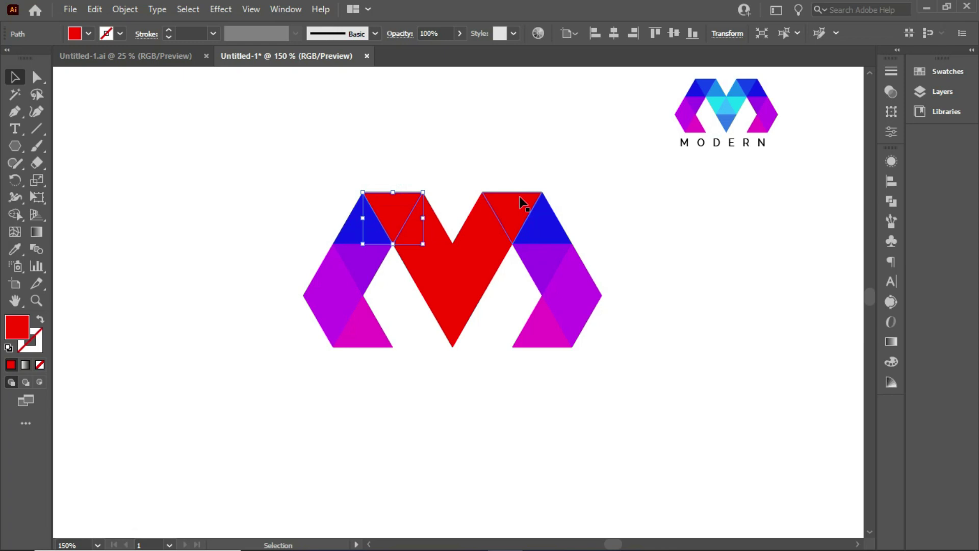
pyautogui.keyDown('shift'); pyautogui.click(519, 197); pyautogui.keyUp('shift')
pyautogui.press('i')
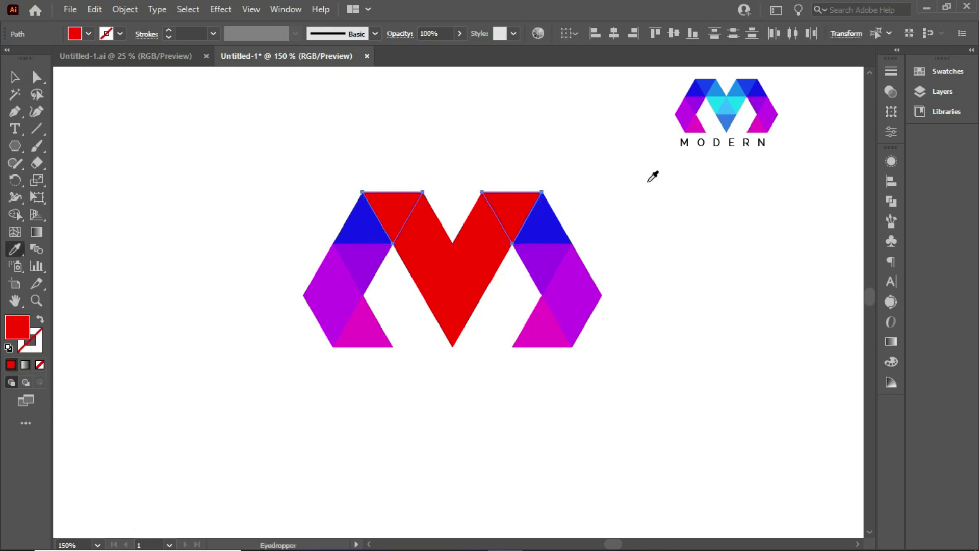
pyautogui.click(751, 82)
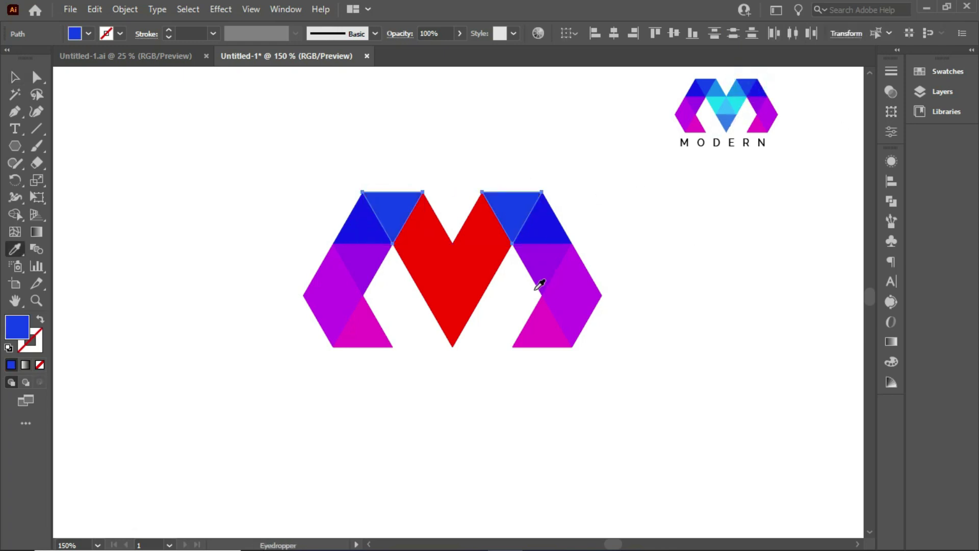
# Fill the two innermost top-row triangles beside the M's central notch with the lighter blue sampled from the reference logo.
pyautogui.press('v')
pyautogui.click(425, 233)
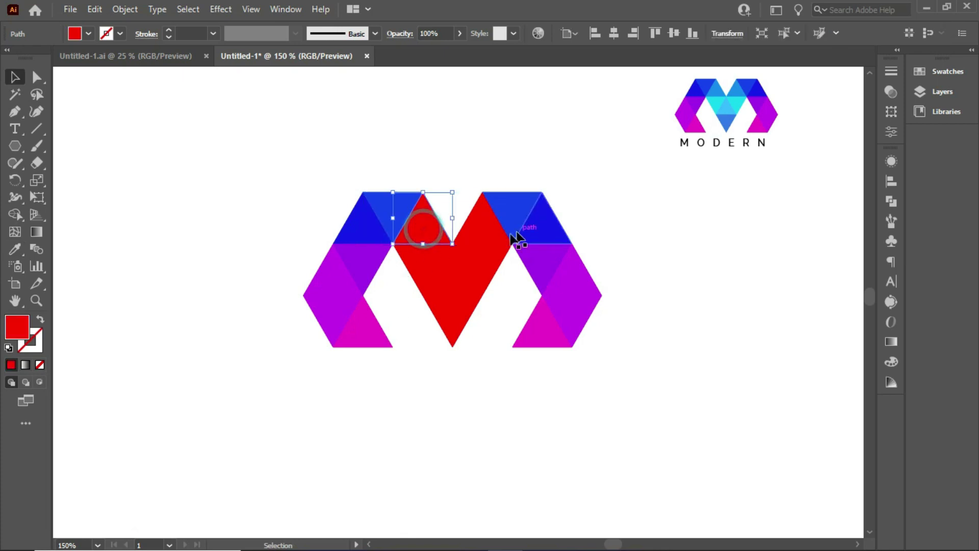
pyautogui.keyDown('shift'); pyautogui.click(485, 237); pyautogui.keyUp('shift')
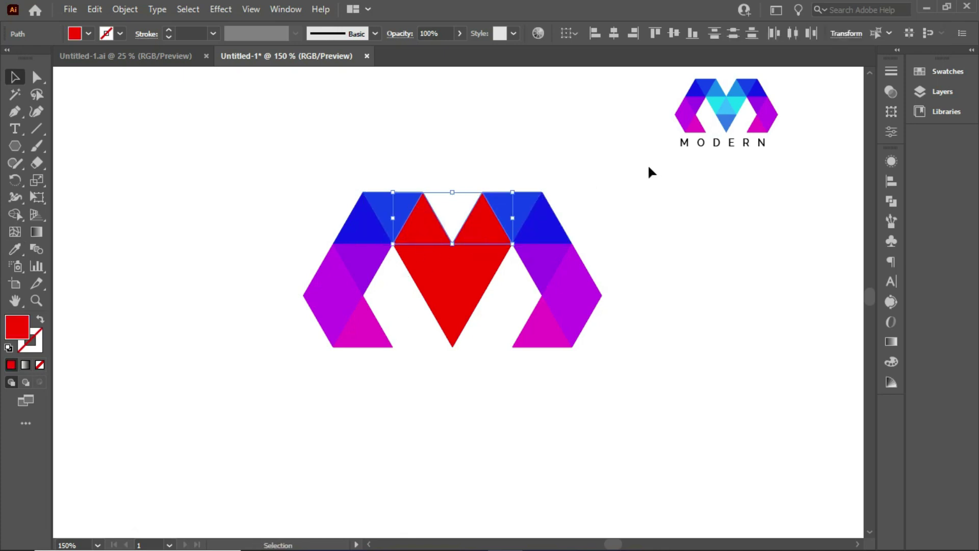
pyautogui.press('i')
pyautogui.click(736, 91)
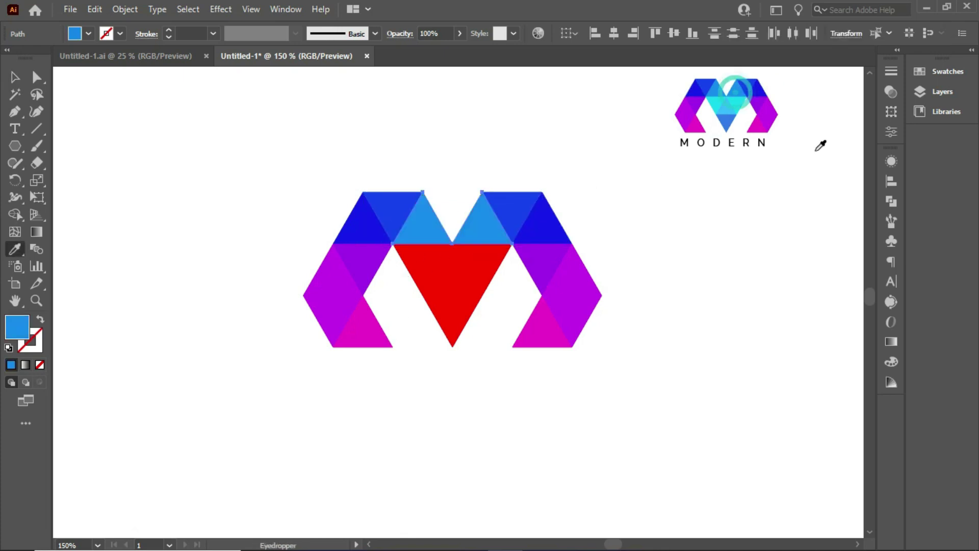
# Fill the two downward-pointing triangles in the upper row of the M's central V with the reference logo's cyan.
pyautogui.press('v')
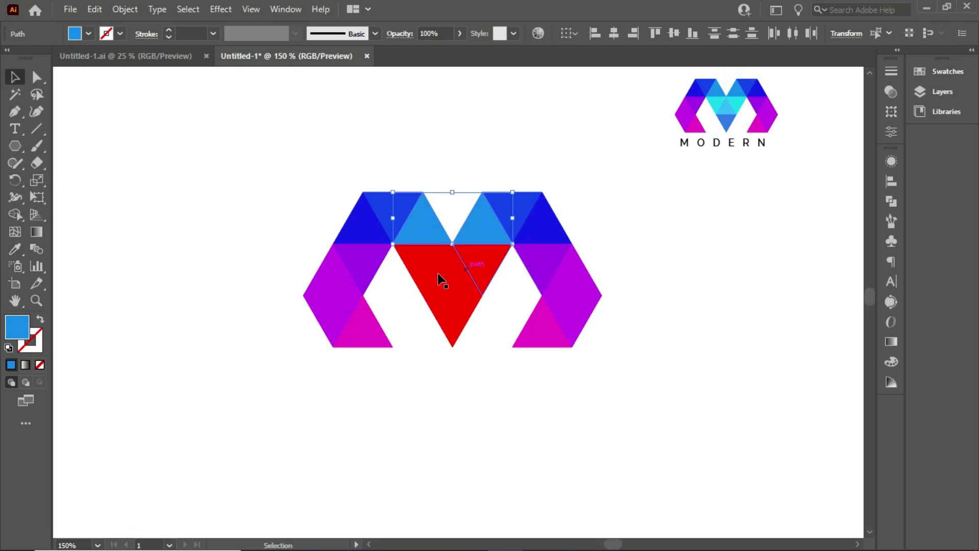
pyautogui.click(425, 257)
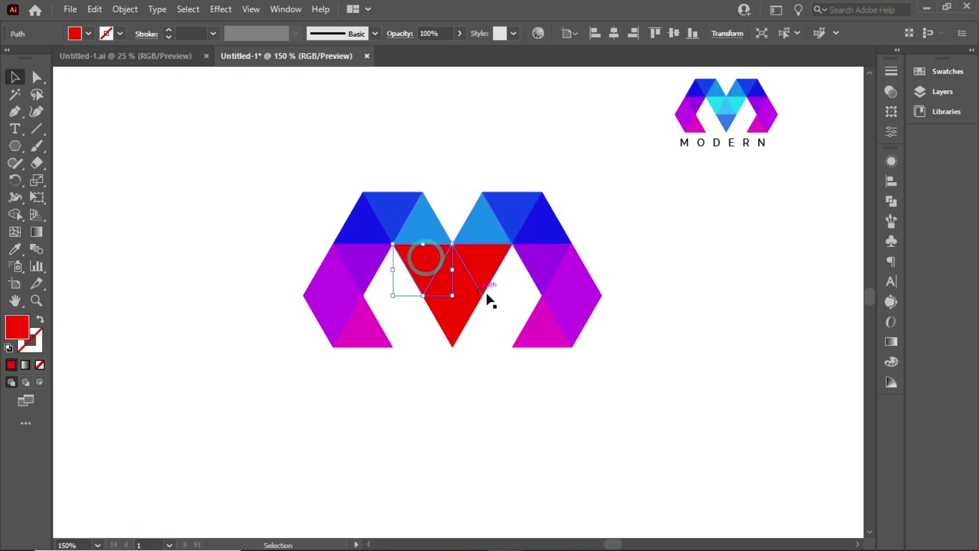
pyautogui.keyDown('shift'); pyautogui.click(492, 261); pyautogui.keyUp('shift')
pyautogui.press('i')
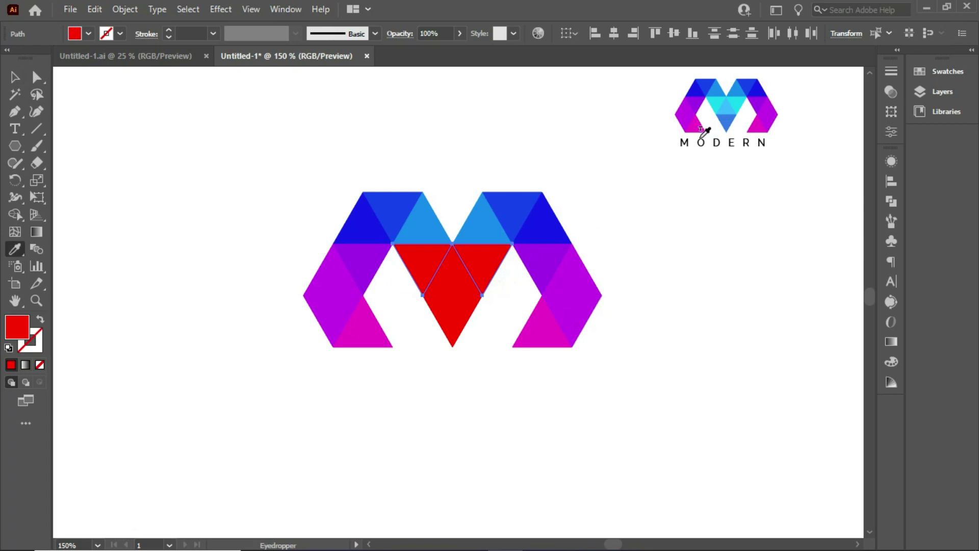
pyautogui.click(736, 103)
# Fill the upward-pointing triangle in the middle of the central V with the sky blue sampled from the reference logo.
pyautogui.press('v')
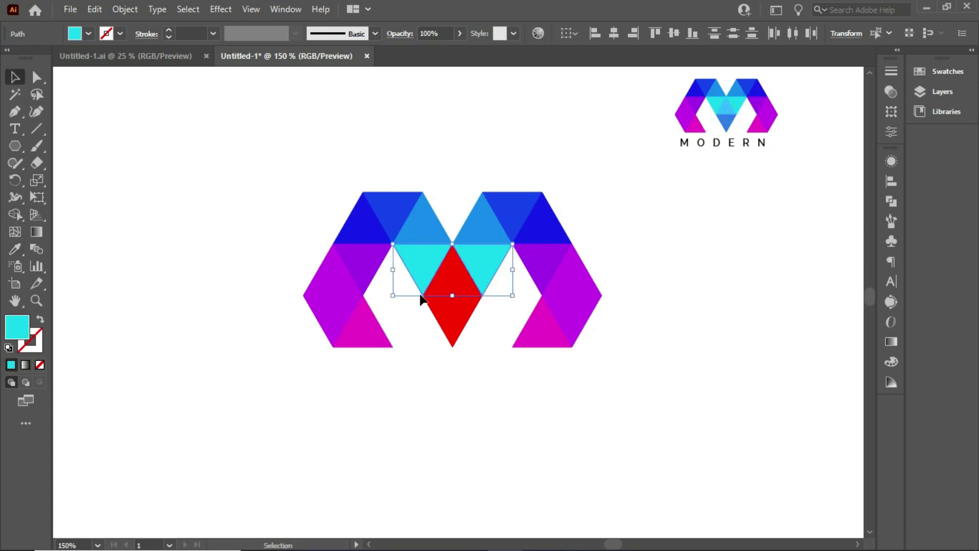
pyautogui.click(453, 278)
pyautogui.press('i')
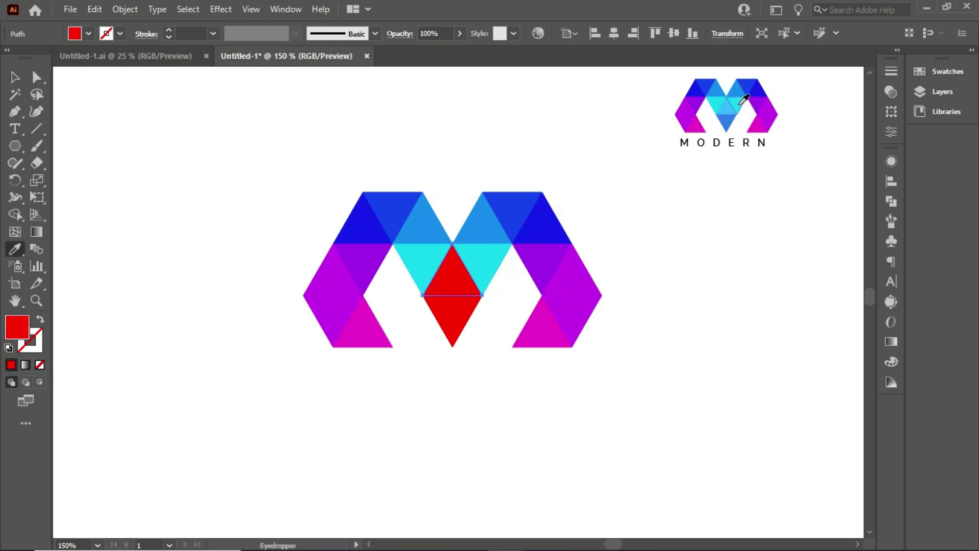
pyautogui.click(733, 105)
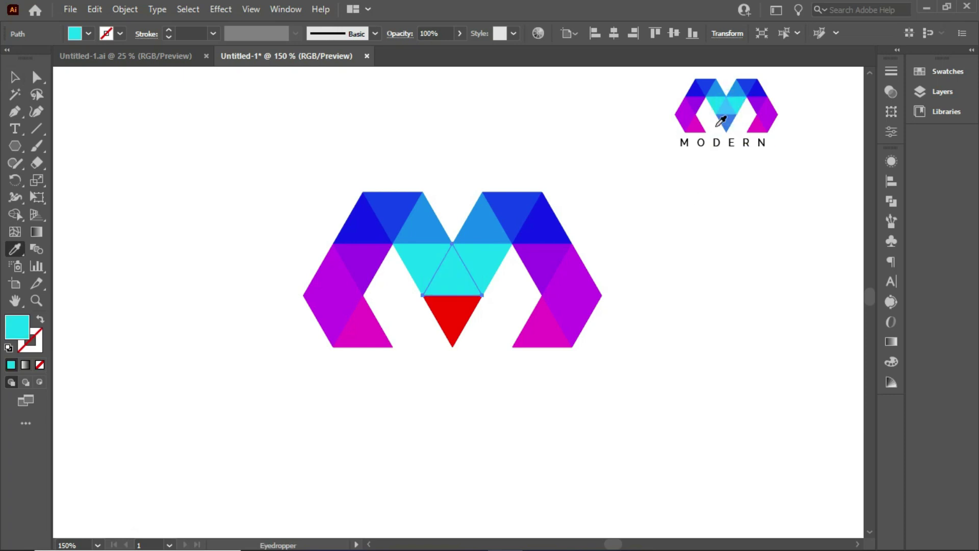
pyautogui.click(728, 121)
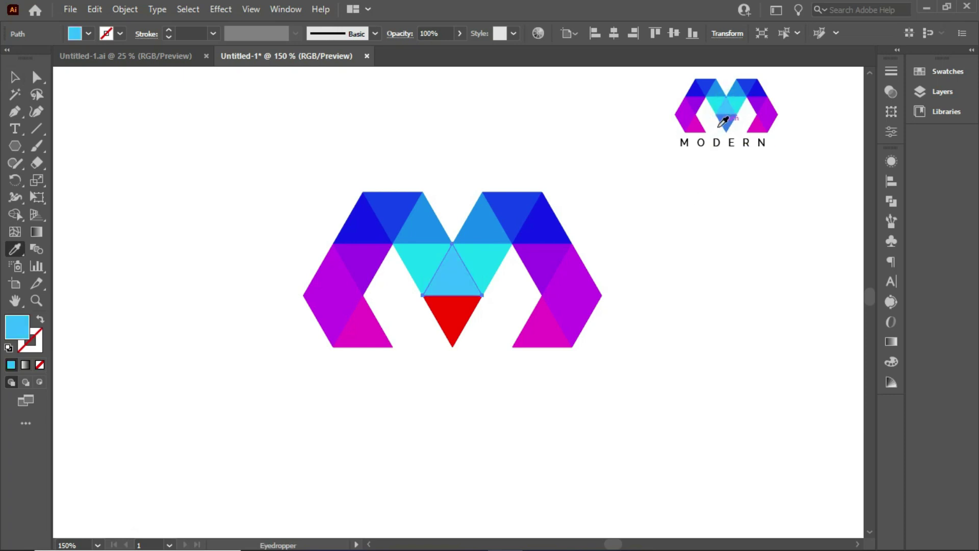
# Fill the lowest triangle of the central V with the blue sampled from the bottom tip of the reference logo.
pyautogui.press('v')
pyautogui.click(458, 336)
pyautogui.press('i')
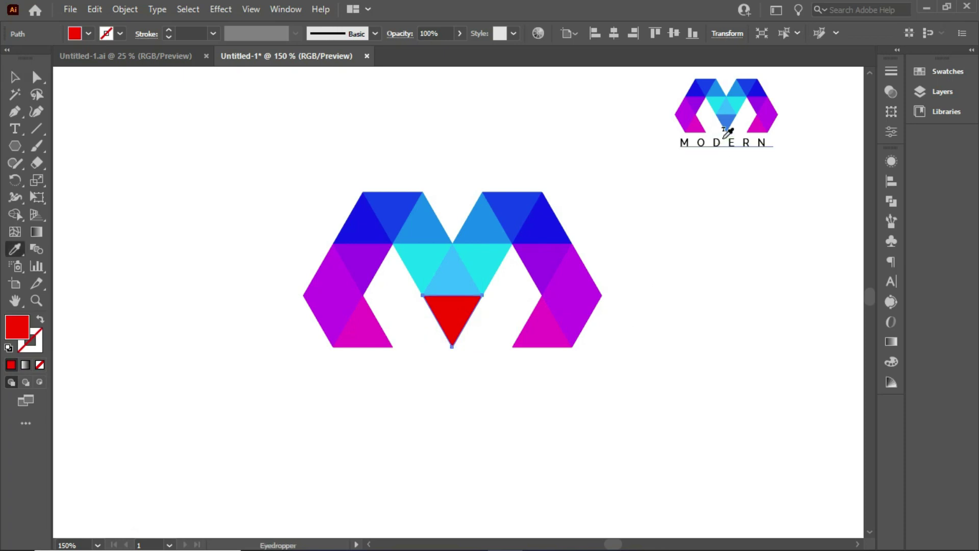
pyautogui.click(727, 122)
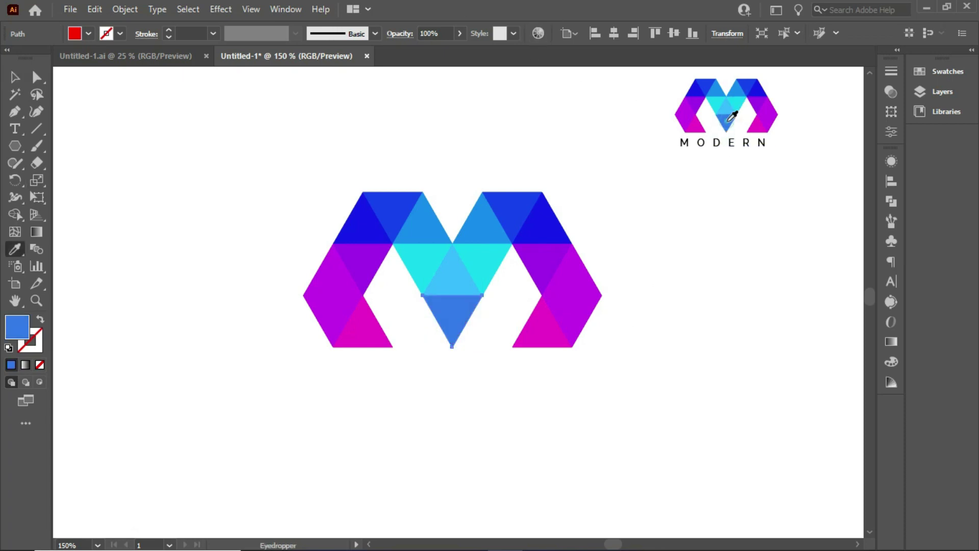
# Group all the coloured triangles of the large M into one object and deselect it.
pyautogui.click(15, 78)
pyautogui.click(401, 396)
pyautogui.moveTo(273, 193); pyautogui.dragTo(643, 375)
pyautogui.rightClick(543, 238)
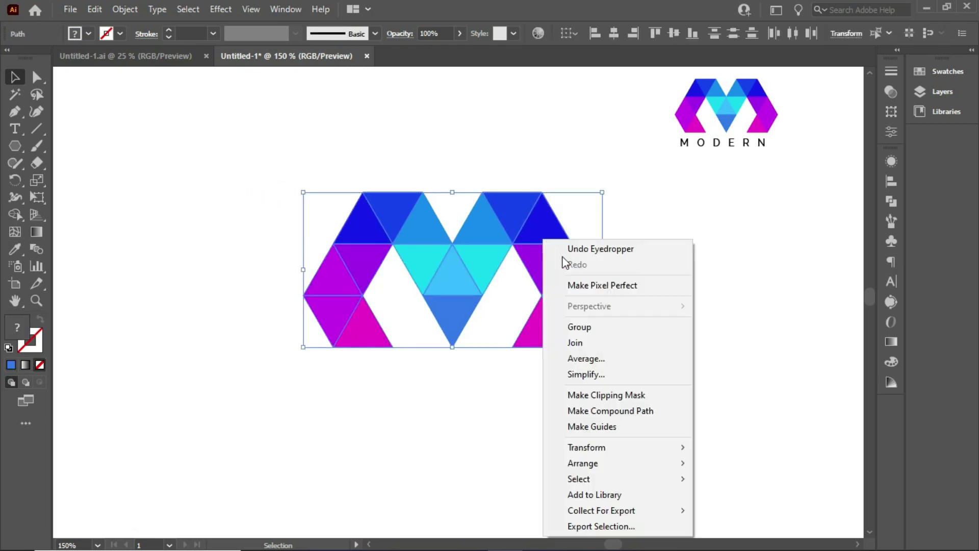
pyautogui.click(581, 327)
pyautogui.click(657, 339)
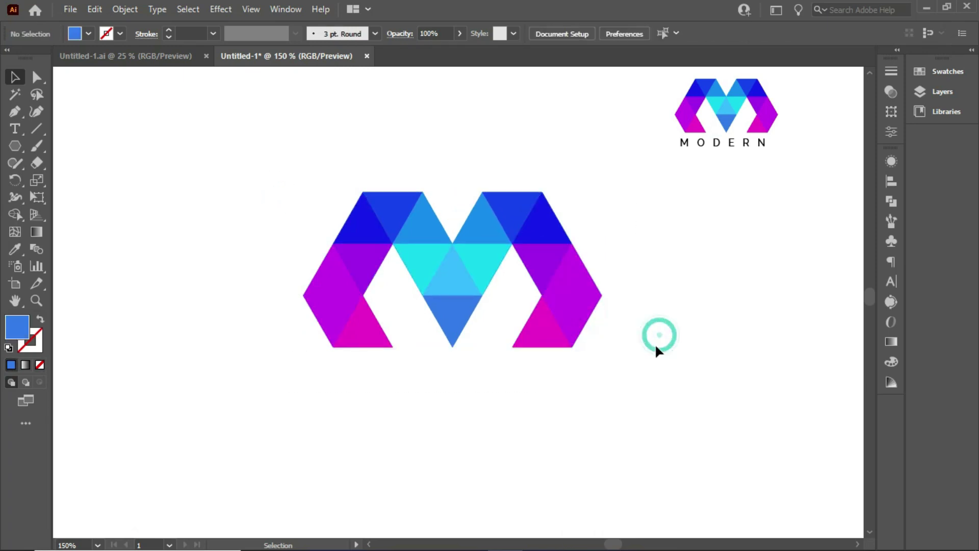
# Add the text MODERN below the large M.
pyautogui.click(15, 129)
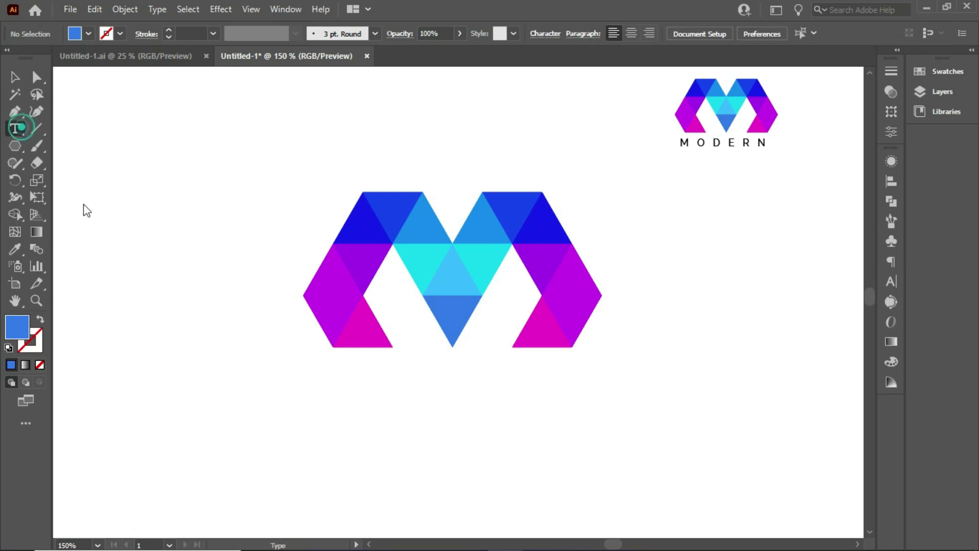
pyautogui.click(391, 401)
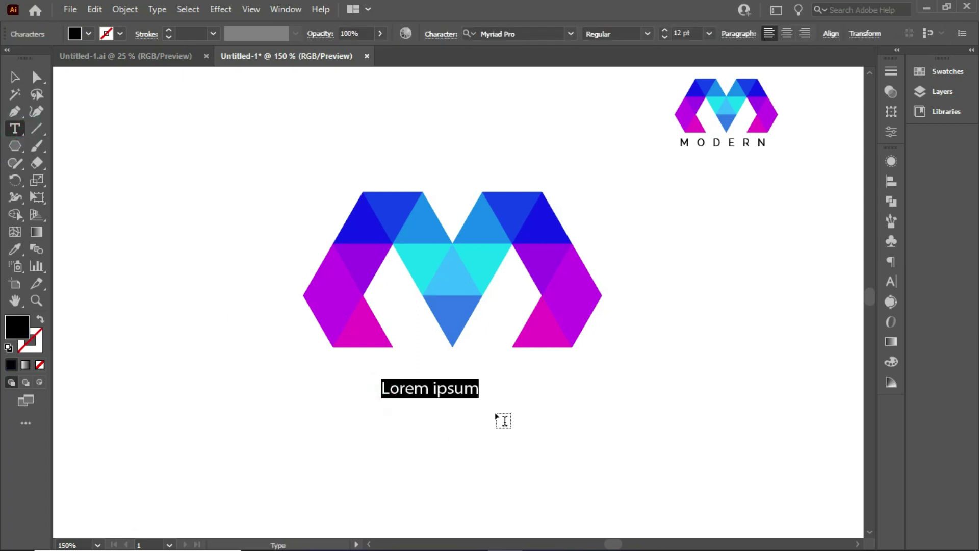
pyautogui.write('MODERN')
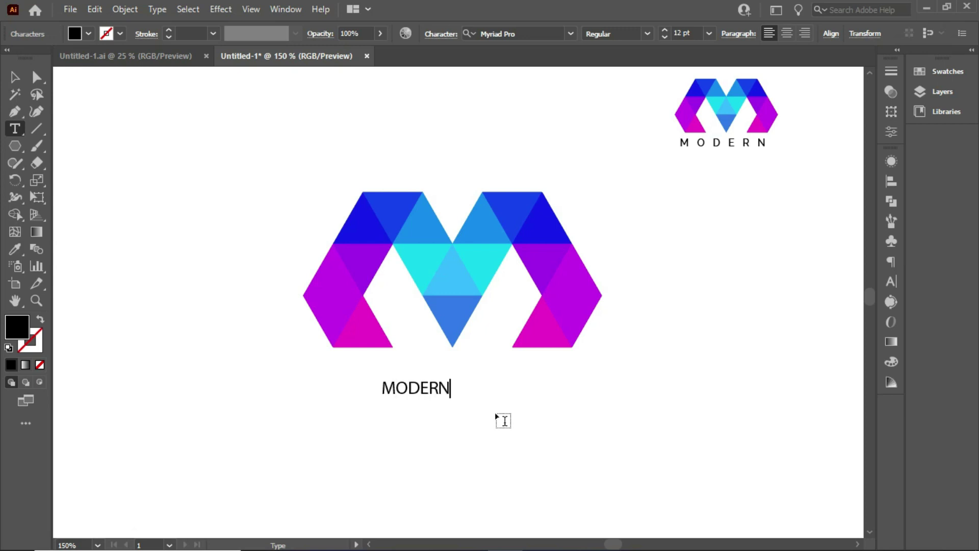
pyautogui.click(15, 76)
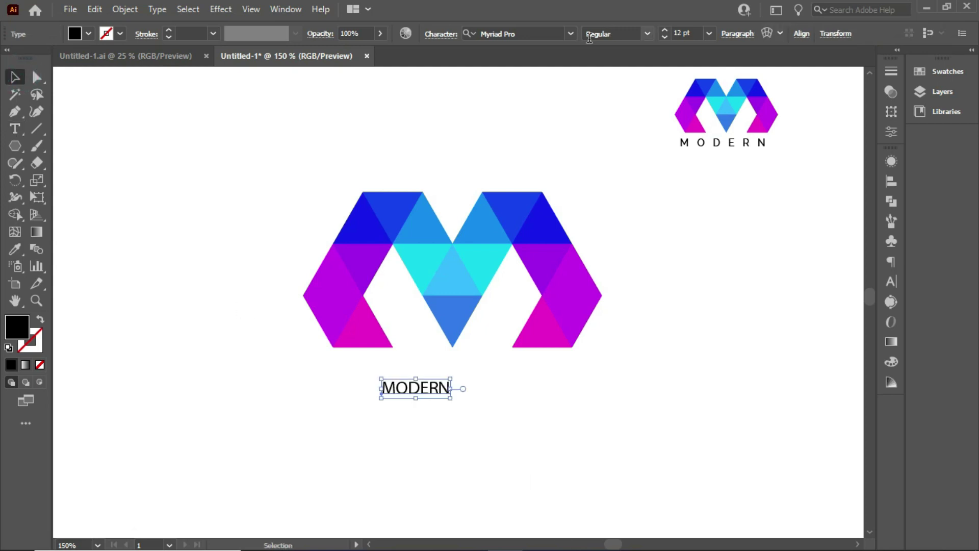
# Set the MODERN text in the Raleway font and enlarge it to about 26.8 pt beneath the M.
pyautogui.click(570, 34)
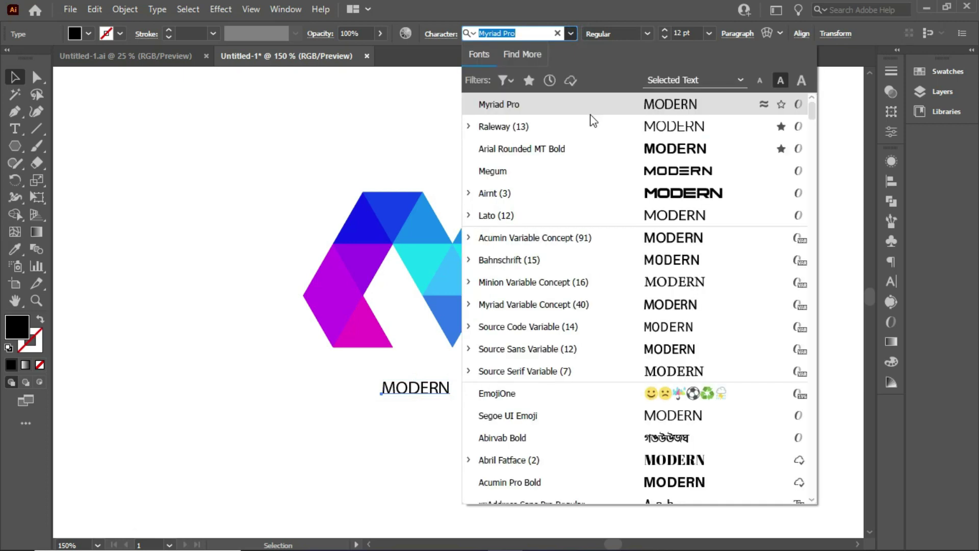
pyautogui.click(592, 126)
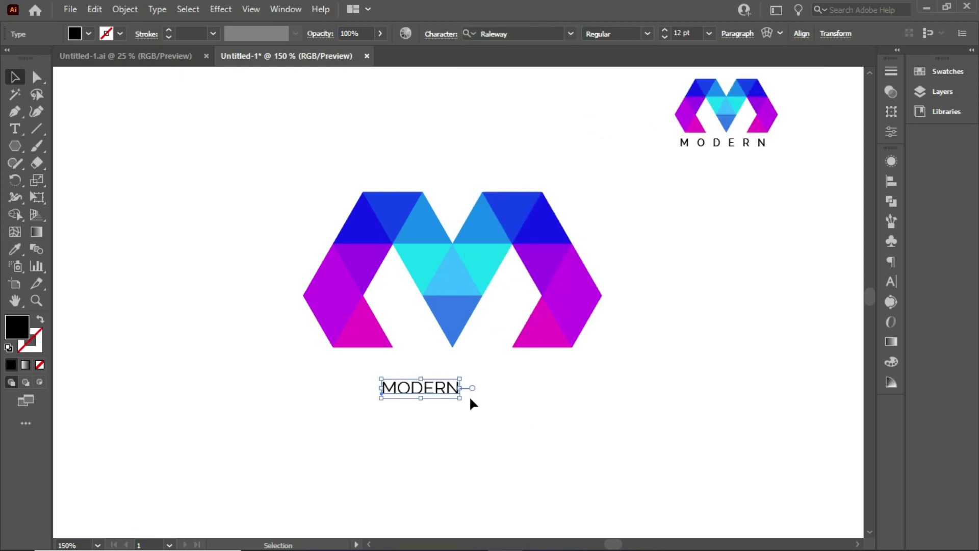
pyautogui.click(454, 399)
pyautogui.moveTo(460, 398); pyautogui.dragTo(513, 386)
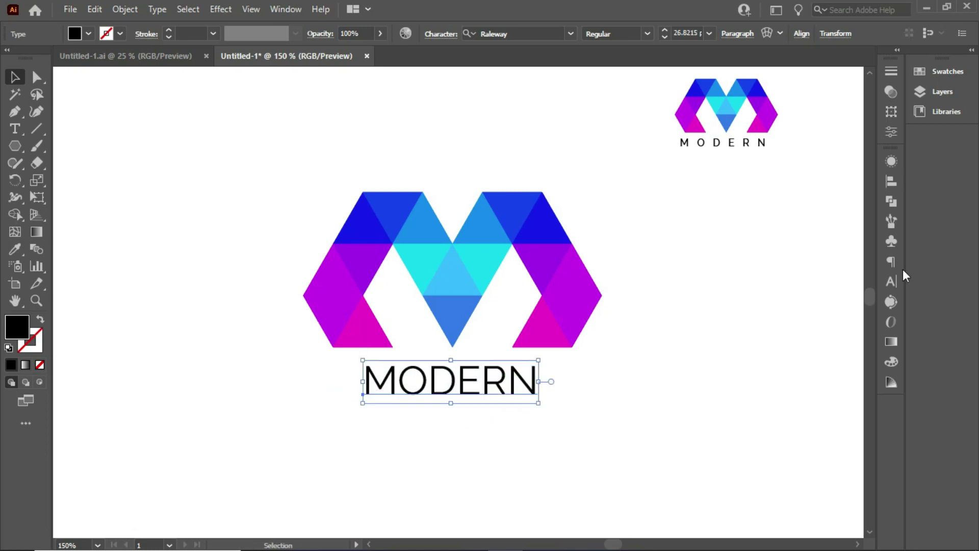
# Set the tracking of the MODERN text to 800.
pyautogui.click(891, 281)
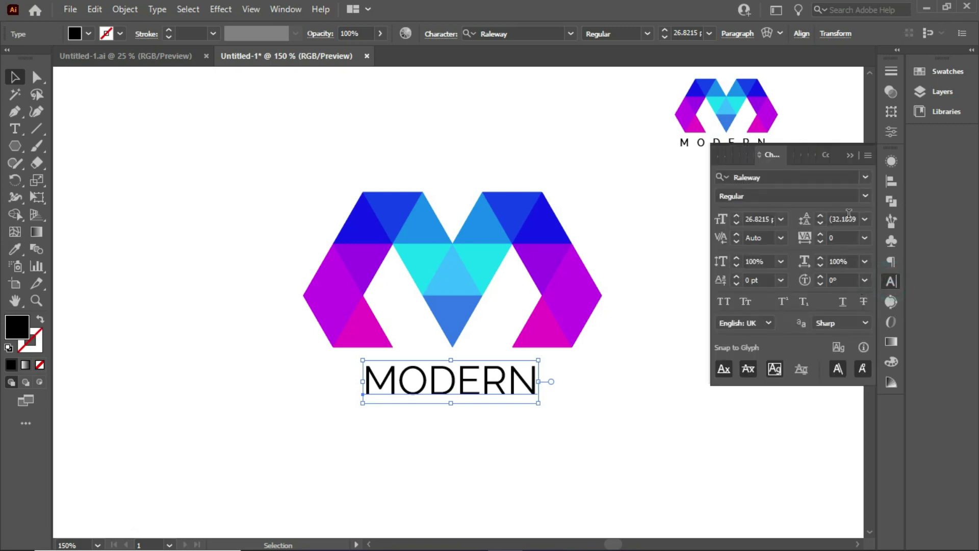
pyautogui.click(864, 238)
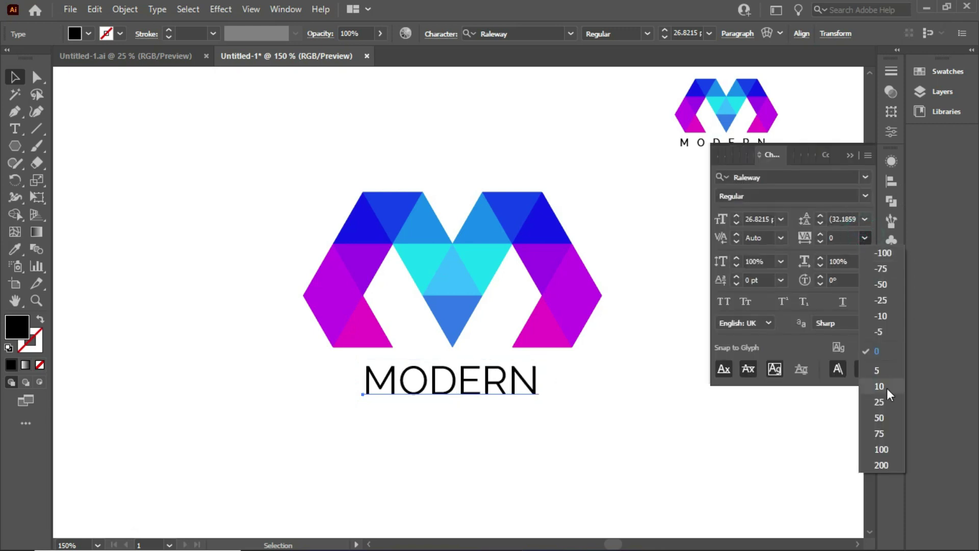
pyautogui.click(880, 461)
pyautogui.click(840, 238)
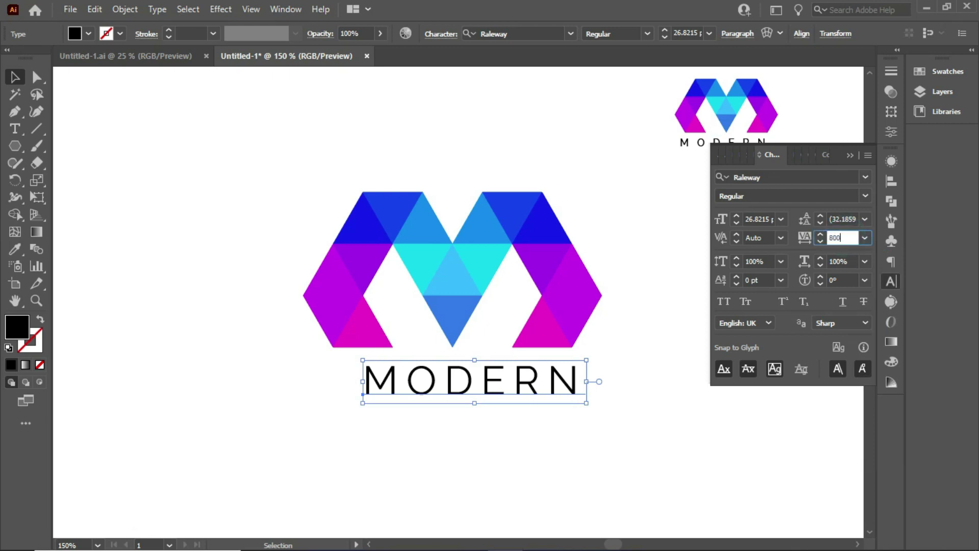
pyautogui.write('800')
pyautogui.press('Return')
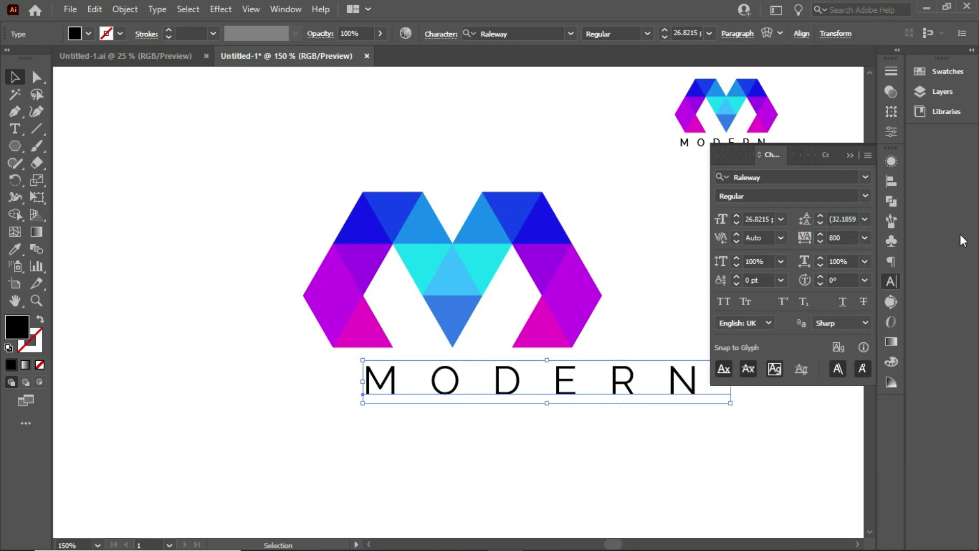
# Scale the MODERN text down to about 21.2 pt in Medium weight and position it centrally beneath the large M.
pyautogui.click(849, 156)
pyautogui.moveTo(512, 379); pyautogui.dragTo(454, 383)
pyautogui.moveTo(672, 404); pyautogui.dragTo(647, 396)
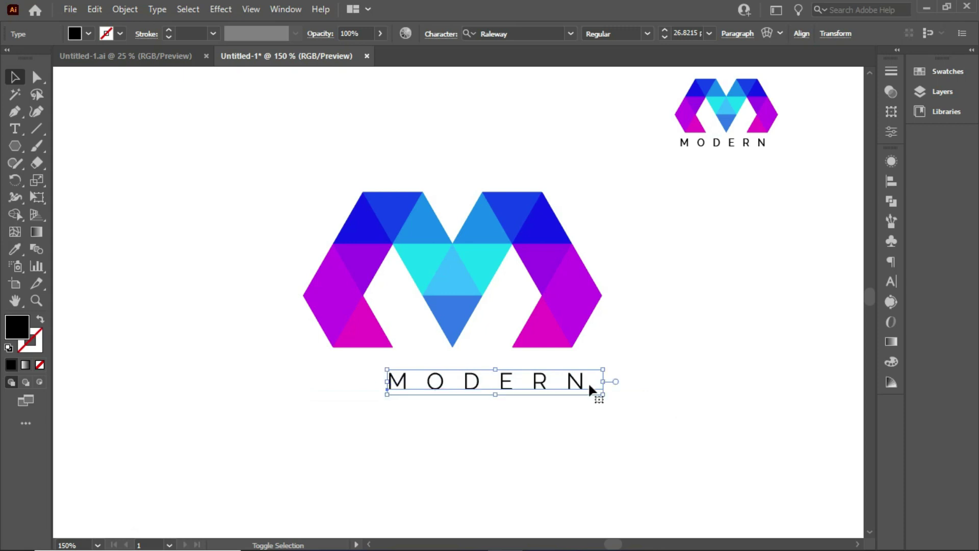
pyautogui.moveTo(573, 378)
pyautogui.mouseDown()
pyautogui.moveTo(551, 374)
pyautogui.moveTo(610, 396)
pyautogui.moveTo(573, 376)
pyautogui.mouseUp()
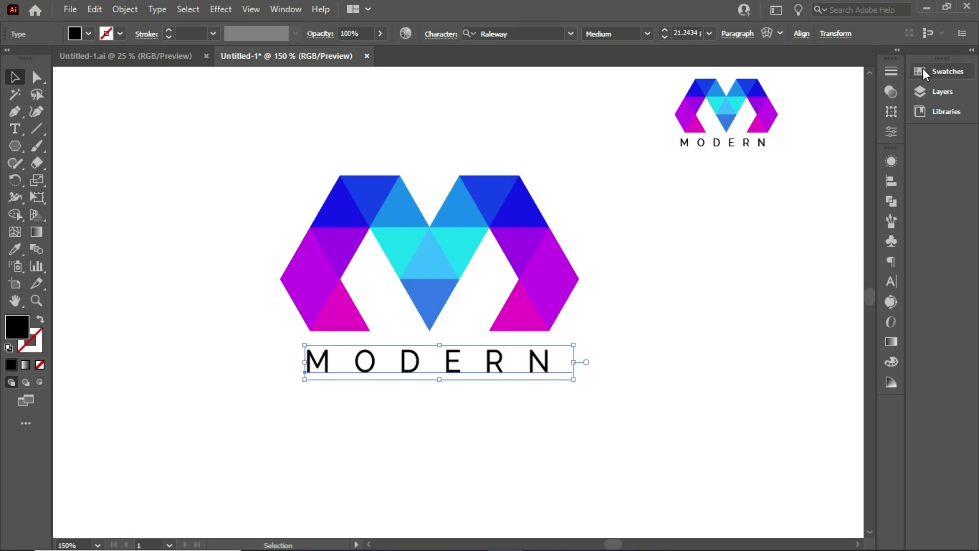
# Fill the MODERN text with the dark grey swatch and deselect it.
pyautogui.click(926, 72)
pyautogui.scroll(-3, 799, 130)
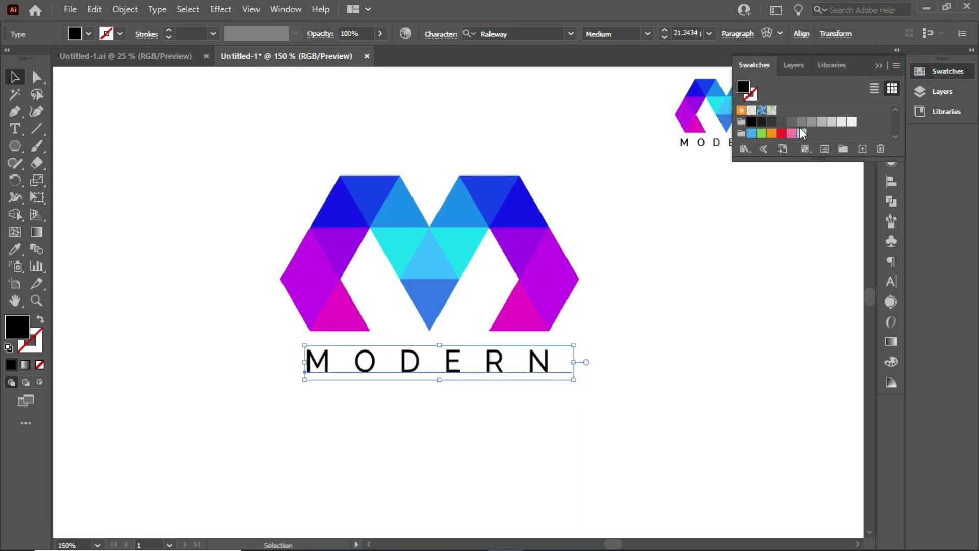
pyautogui.click(771, 124)
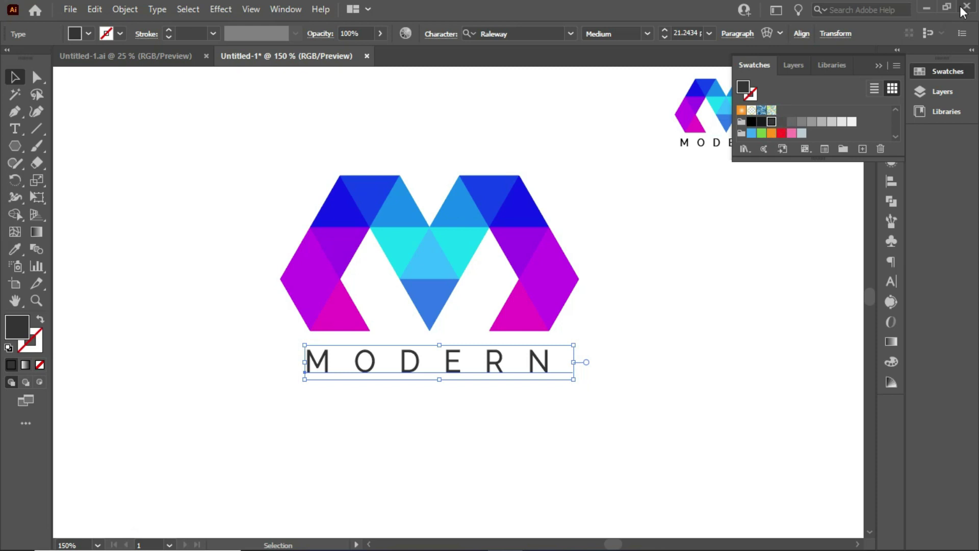
pyautogui.click(880, 62)
pyautogui.click(609, 293)
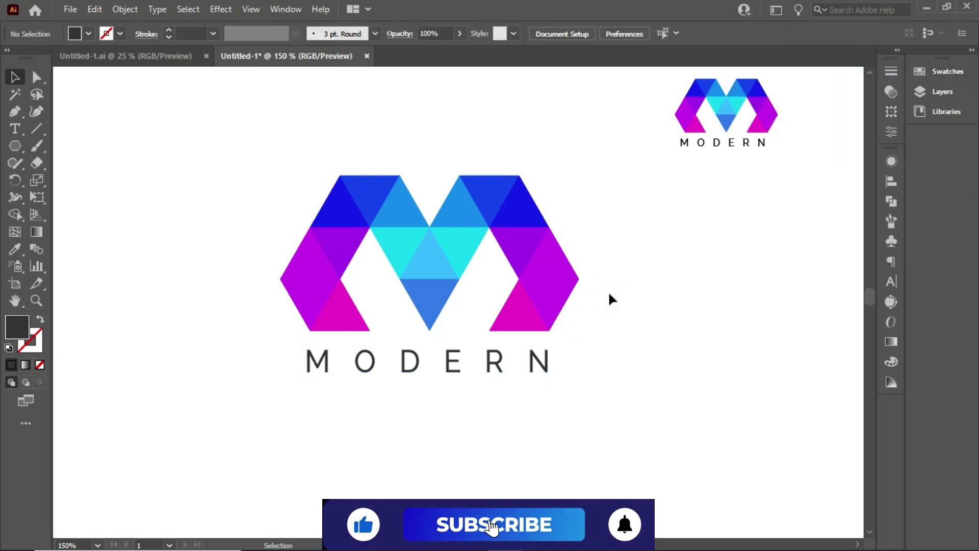
# Move the large M and its MODERN text together slightly right and down on the artboard, and deselect them.
pyautogui.moveTo(231, 152); pyautogui.dragTo(631, 417)
pyautogui.moveTo(551, 314)
pyautogui.mouseDown()
pyautogui.moveTo(546, 301)
pyautogui.moveTo(583, 293)
pyautogui.moveTo(561, 297)
pyautogui.moveTo(558, 311)
pyautogui.mouseUp()
pyautogui.click(668, 333)
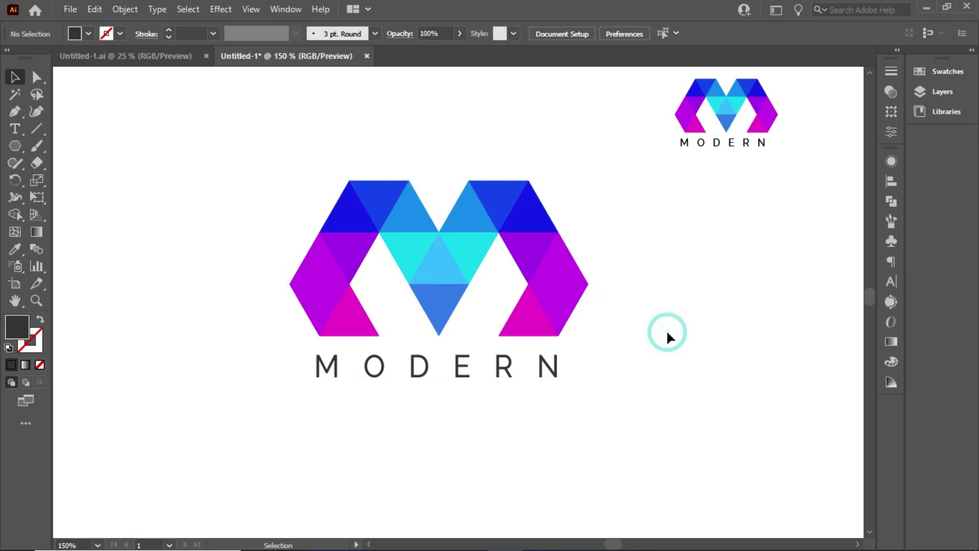